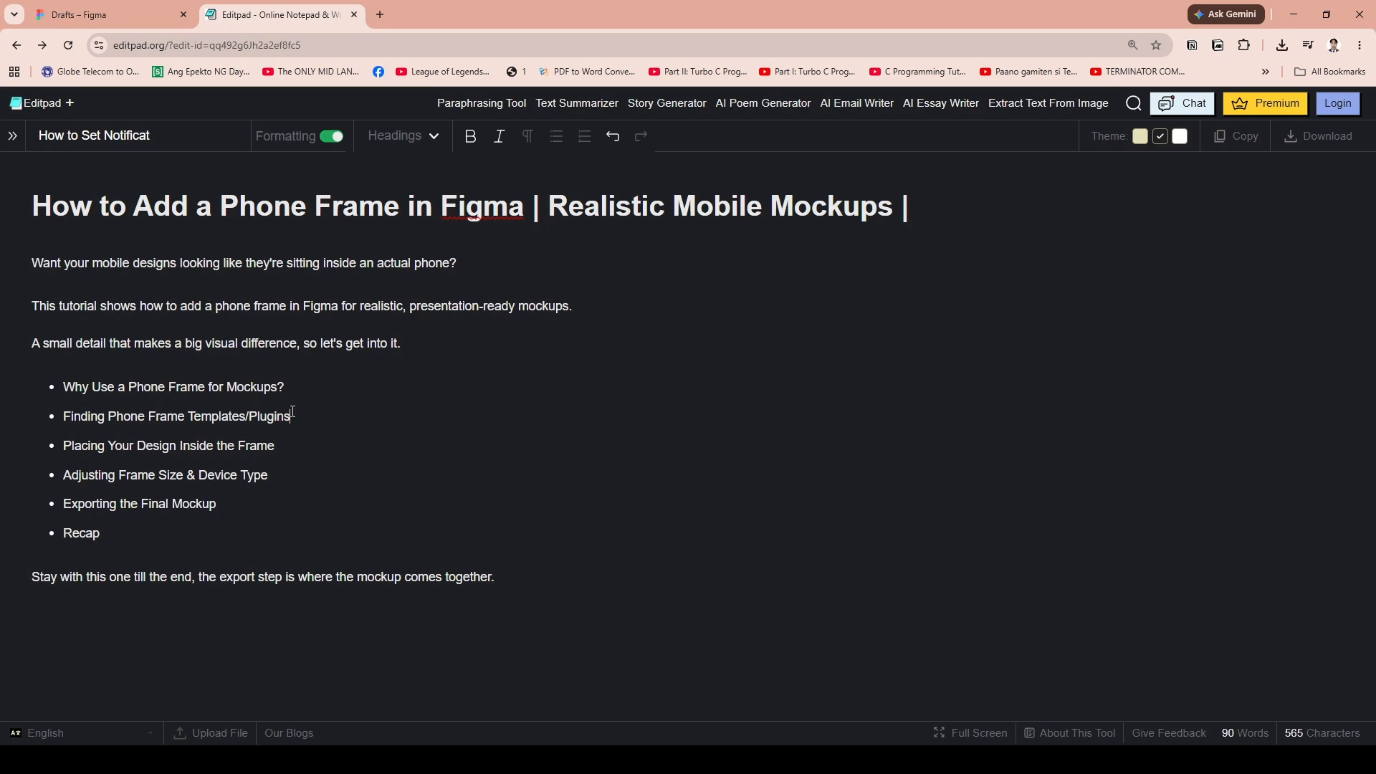
Switch to Figma and open the blank white Untitled design file, third in the drafts
click(421, 339)
click(281, 473)
click(107, 14)
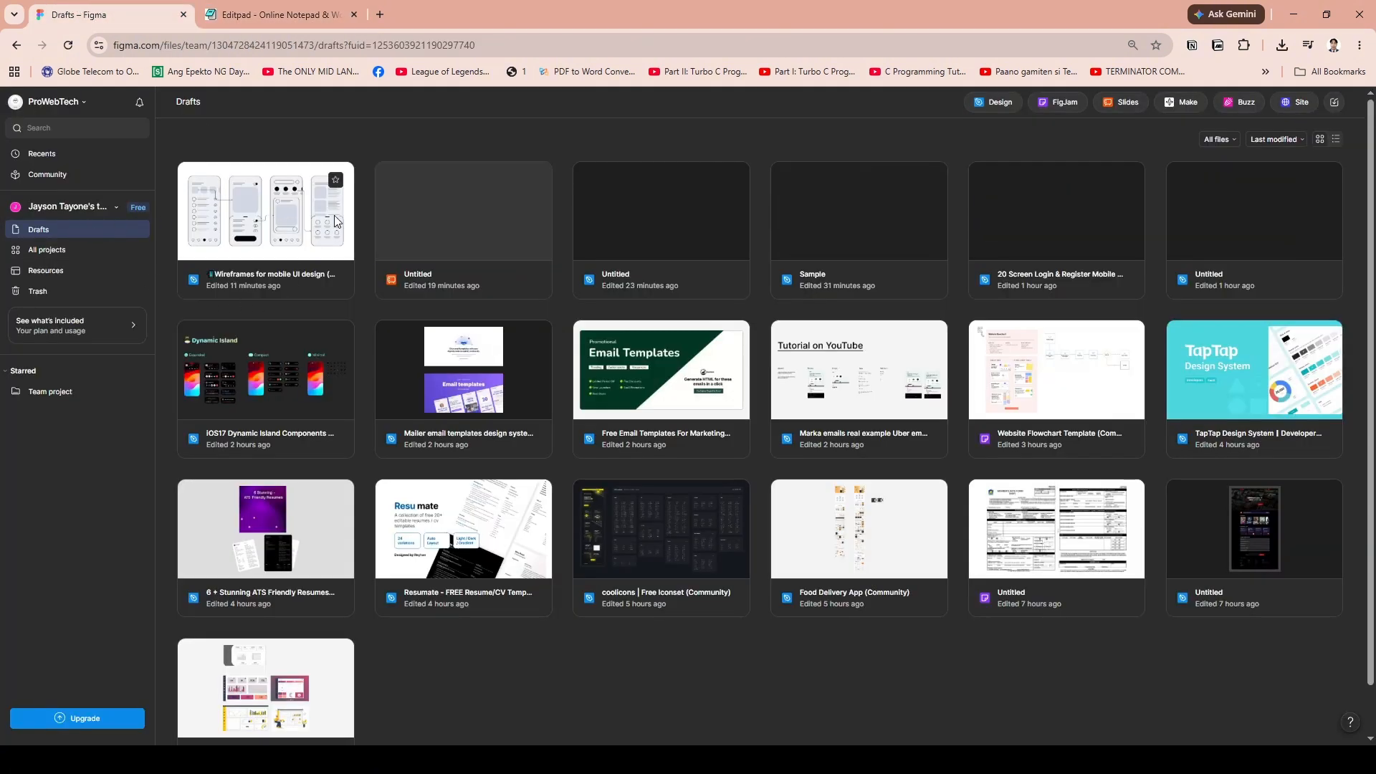
click(285, 245)
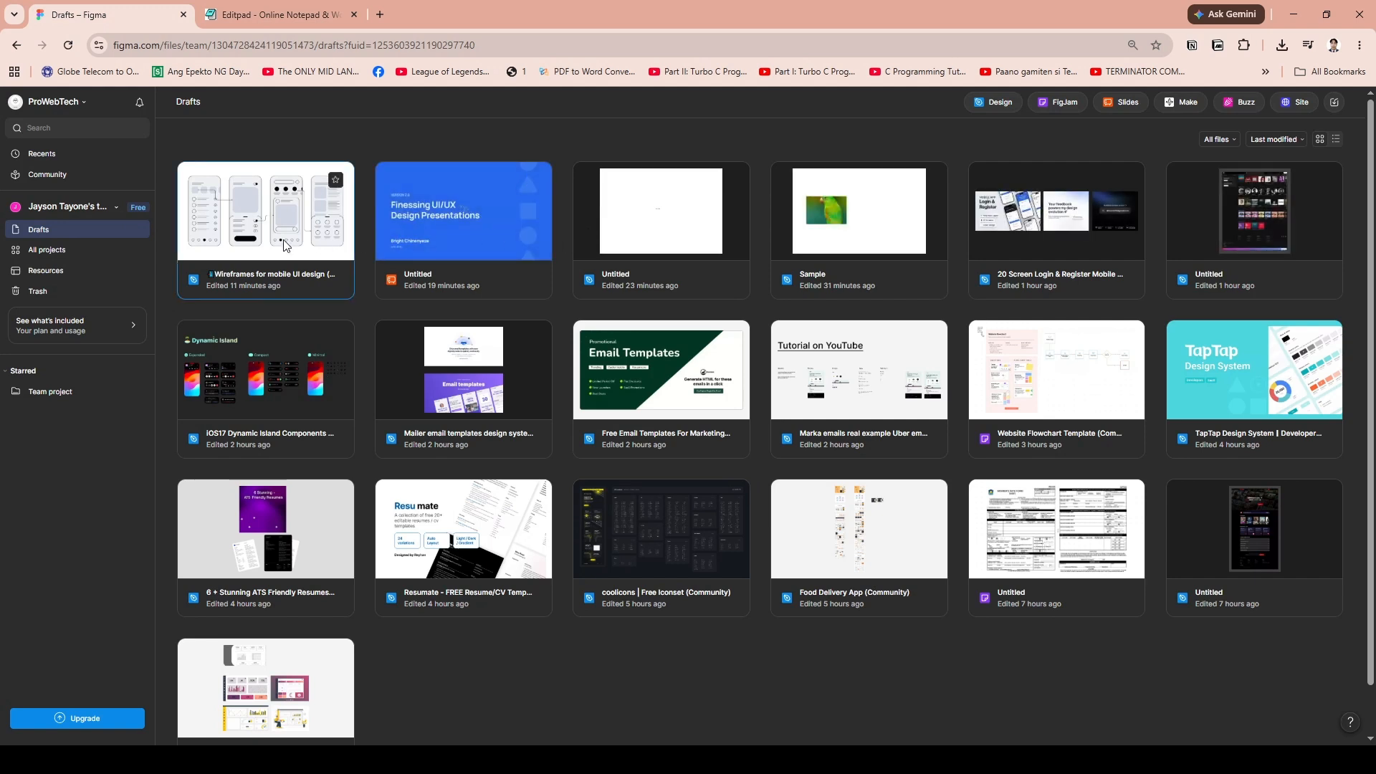
double_click(669, 234)
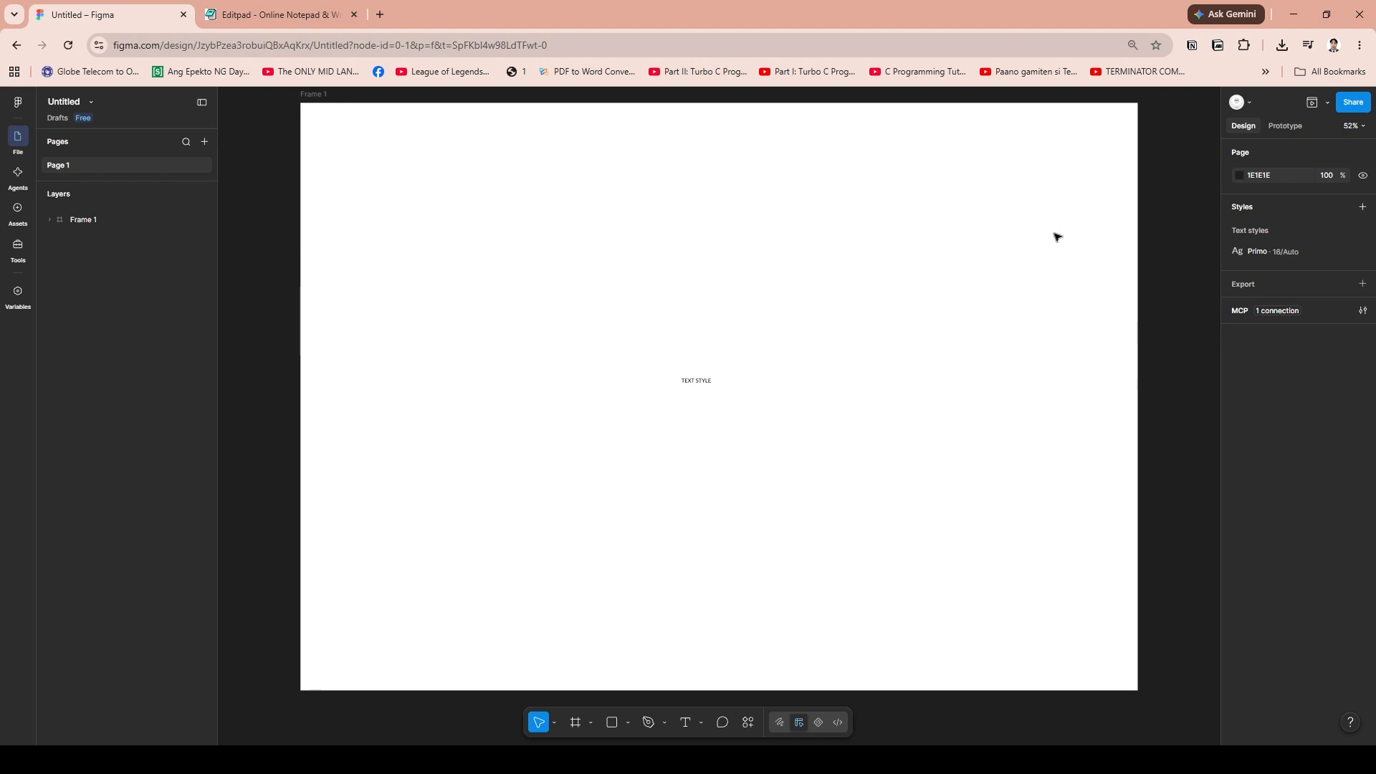
Delete the TEXT STYLE text and the white frame that holds it to empty the page
click(704, 382)
key(Delete)
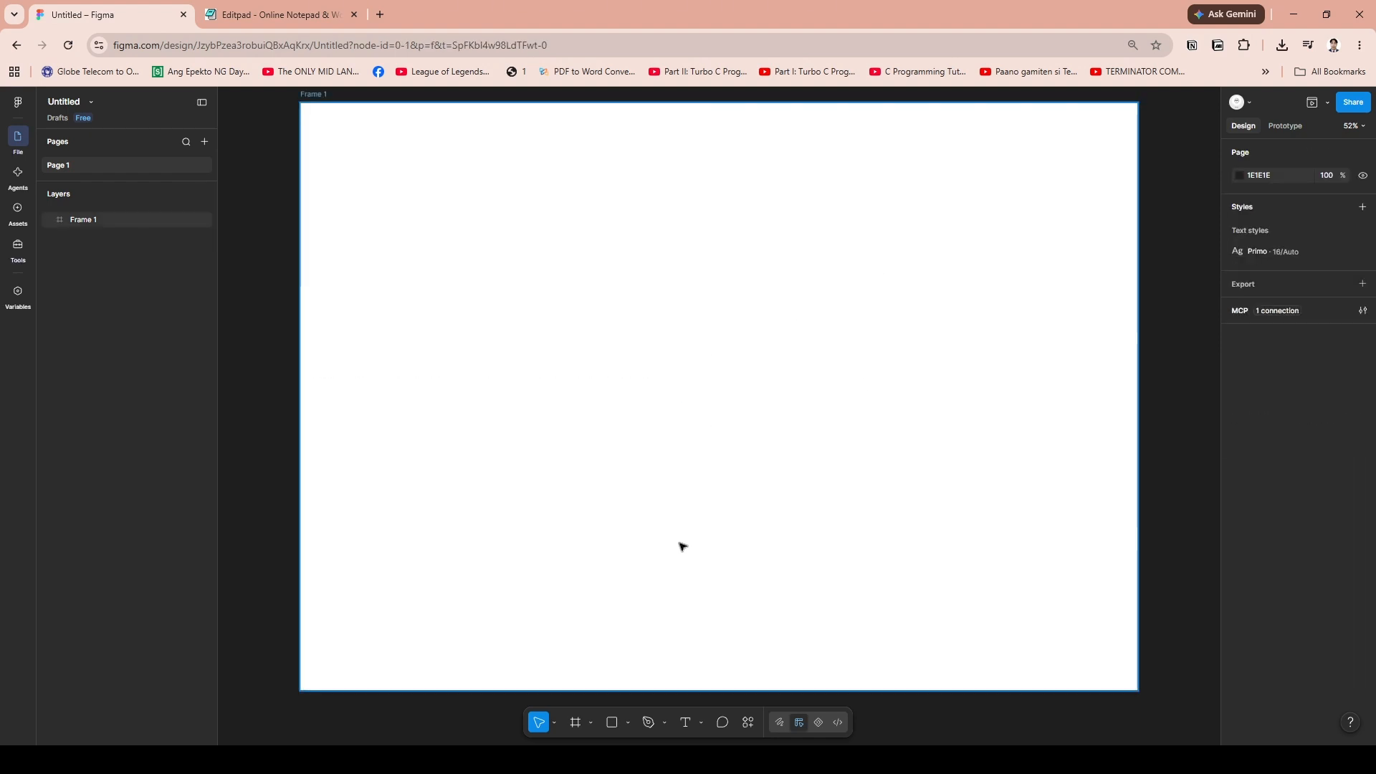
click(682, 508)
key(Delete)
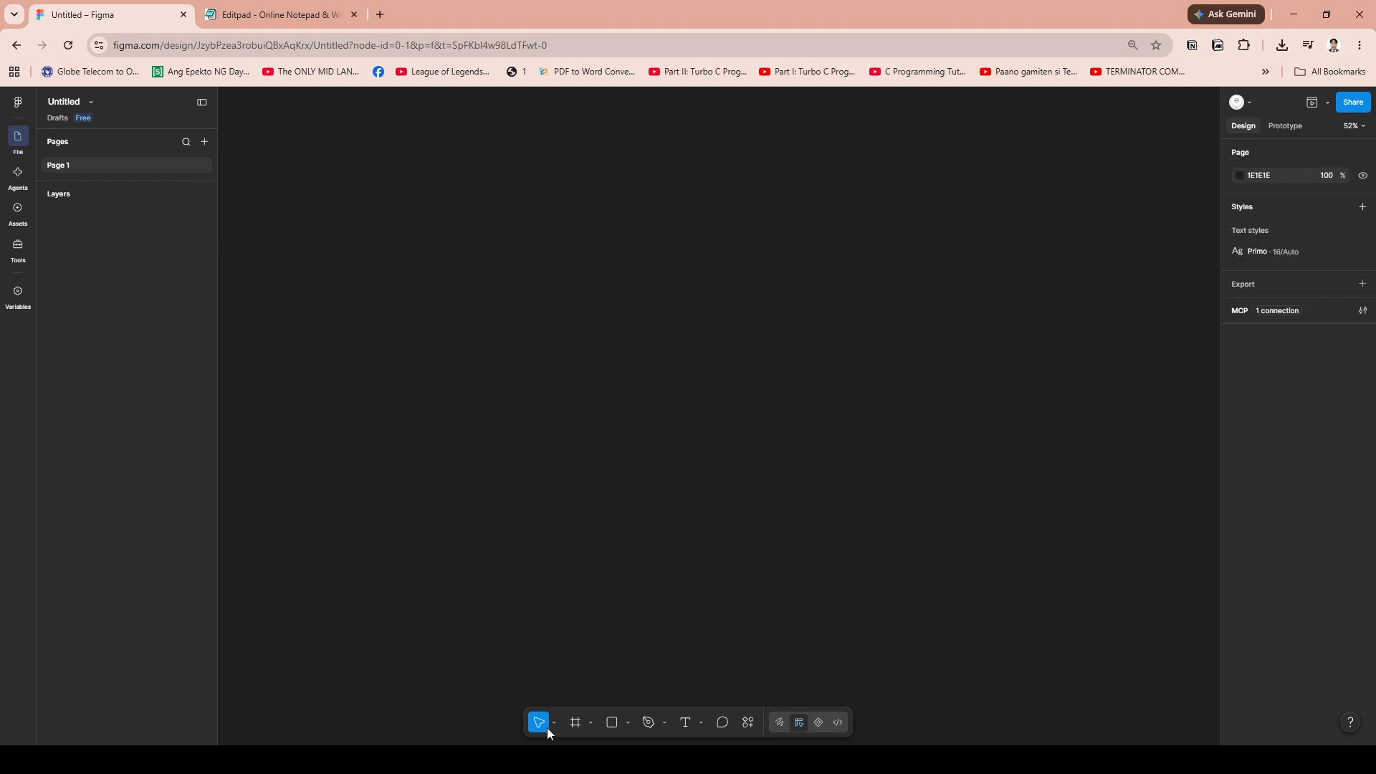
Add a phone frame using the iPhone 16 & 17 Pro preset, 402 × 874
click(588, 724)
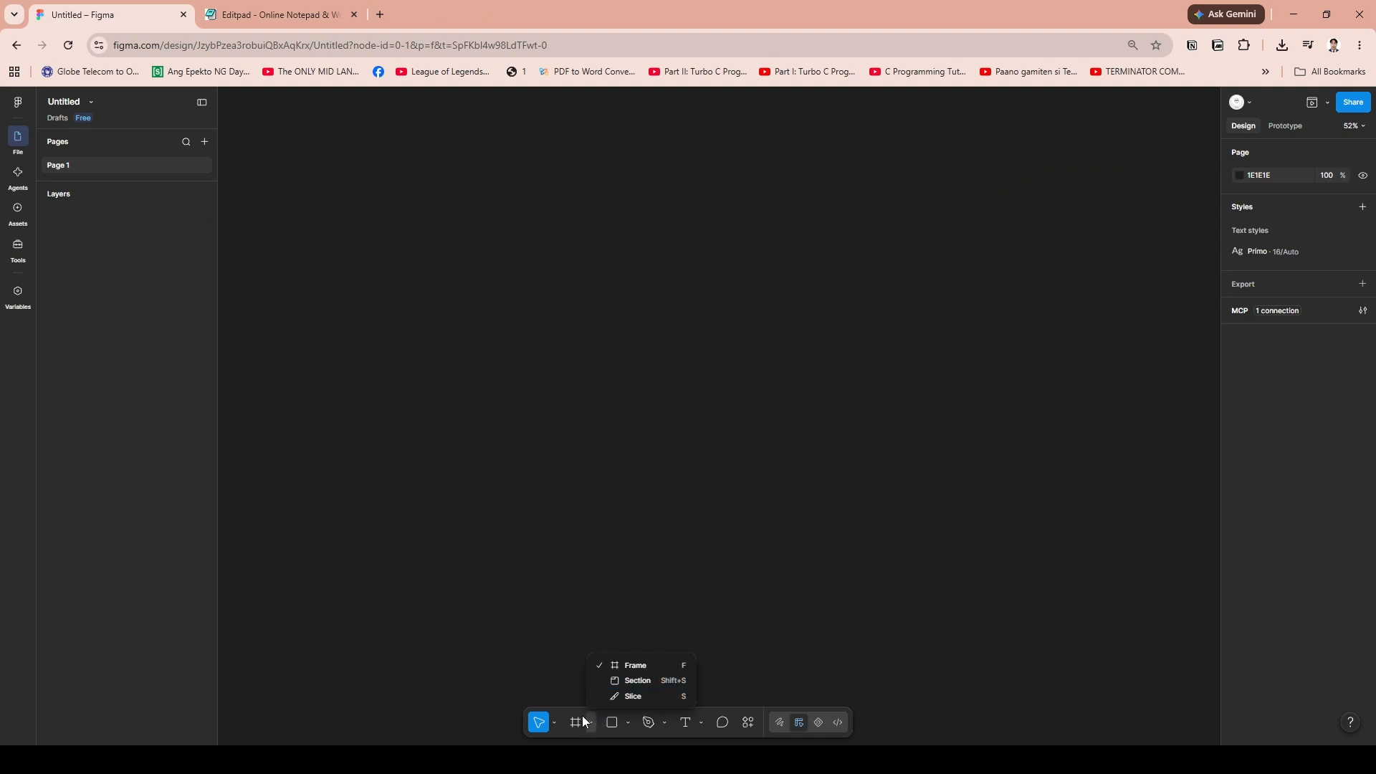
click(578, 723)
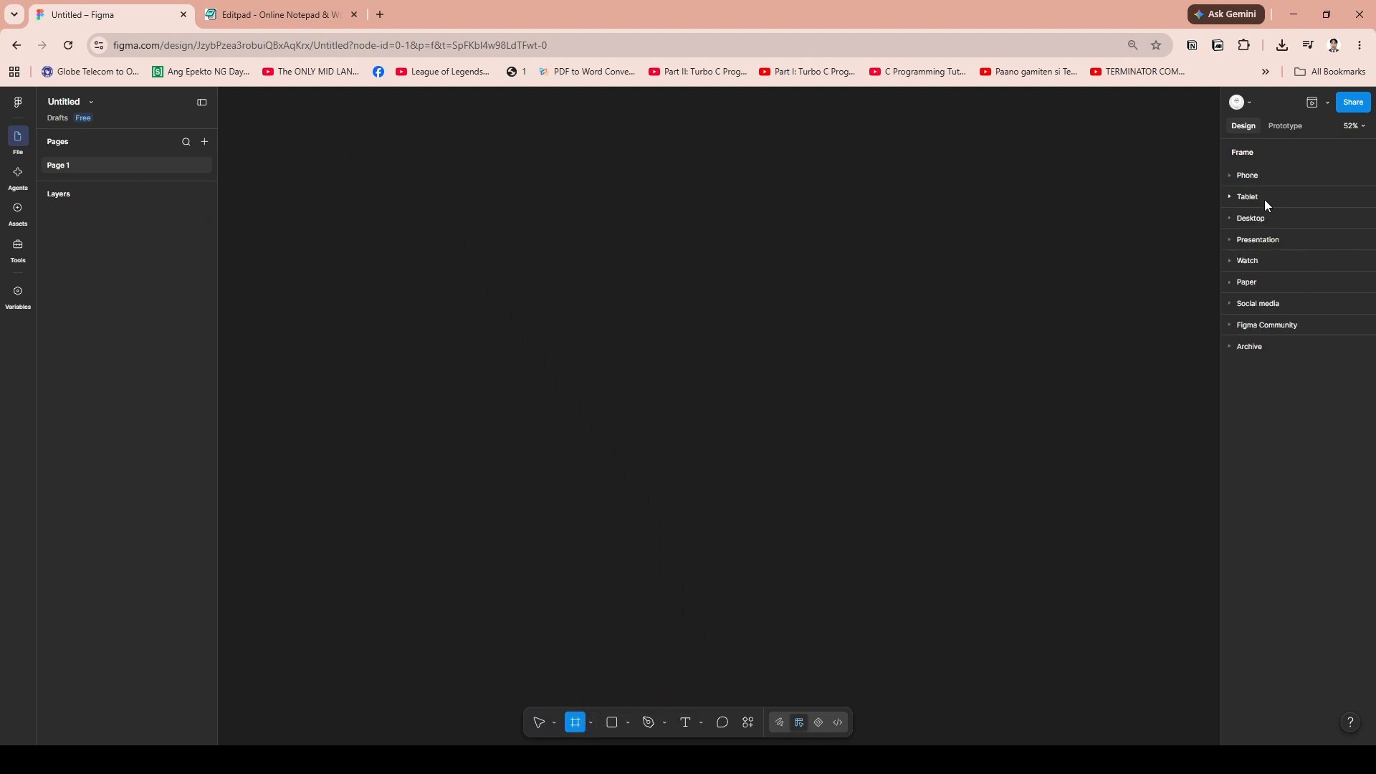
click(1227, 174)
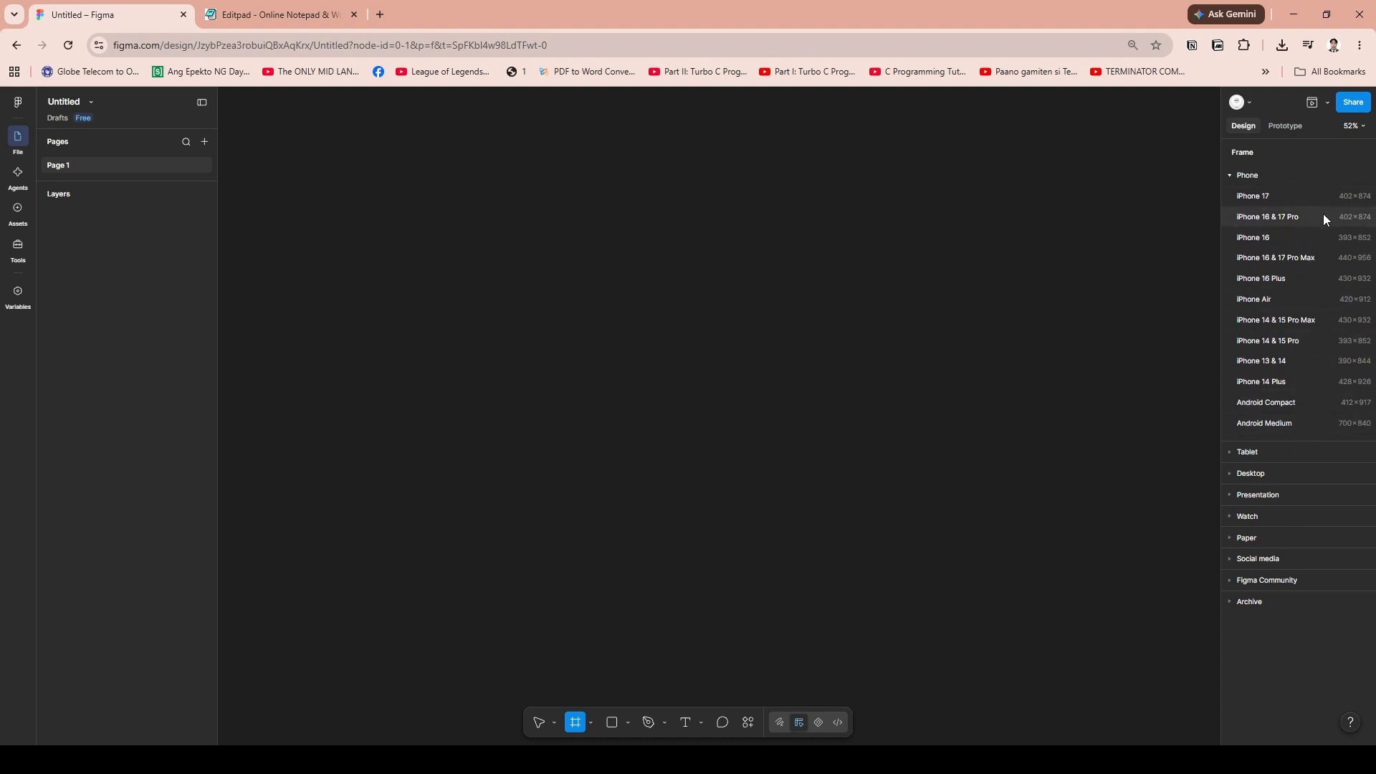
click(1284, 223)
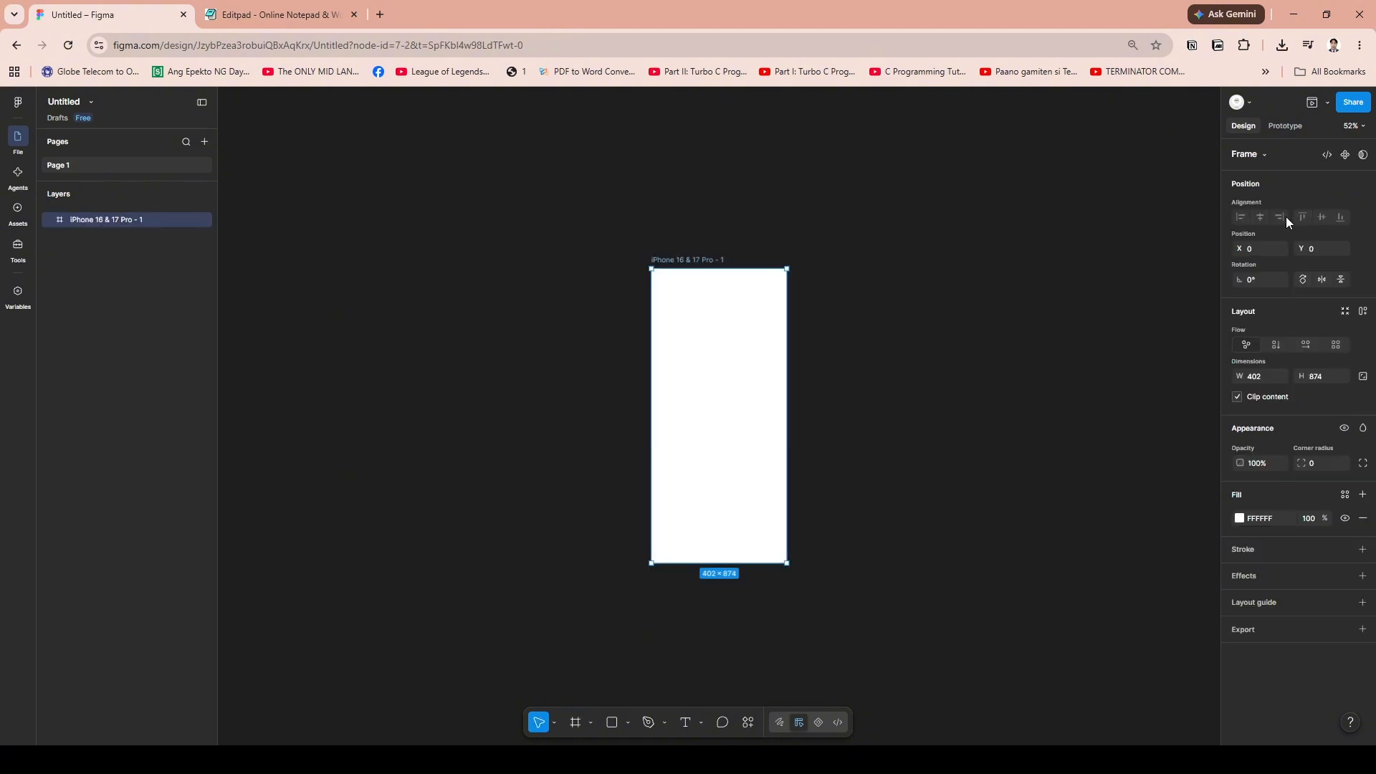
Set the iPhone frame's corner radius to 45
click(776, 245)
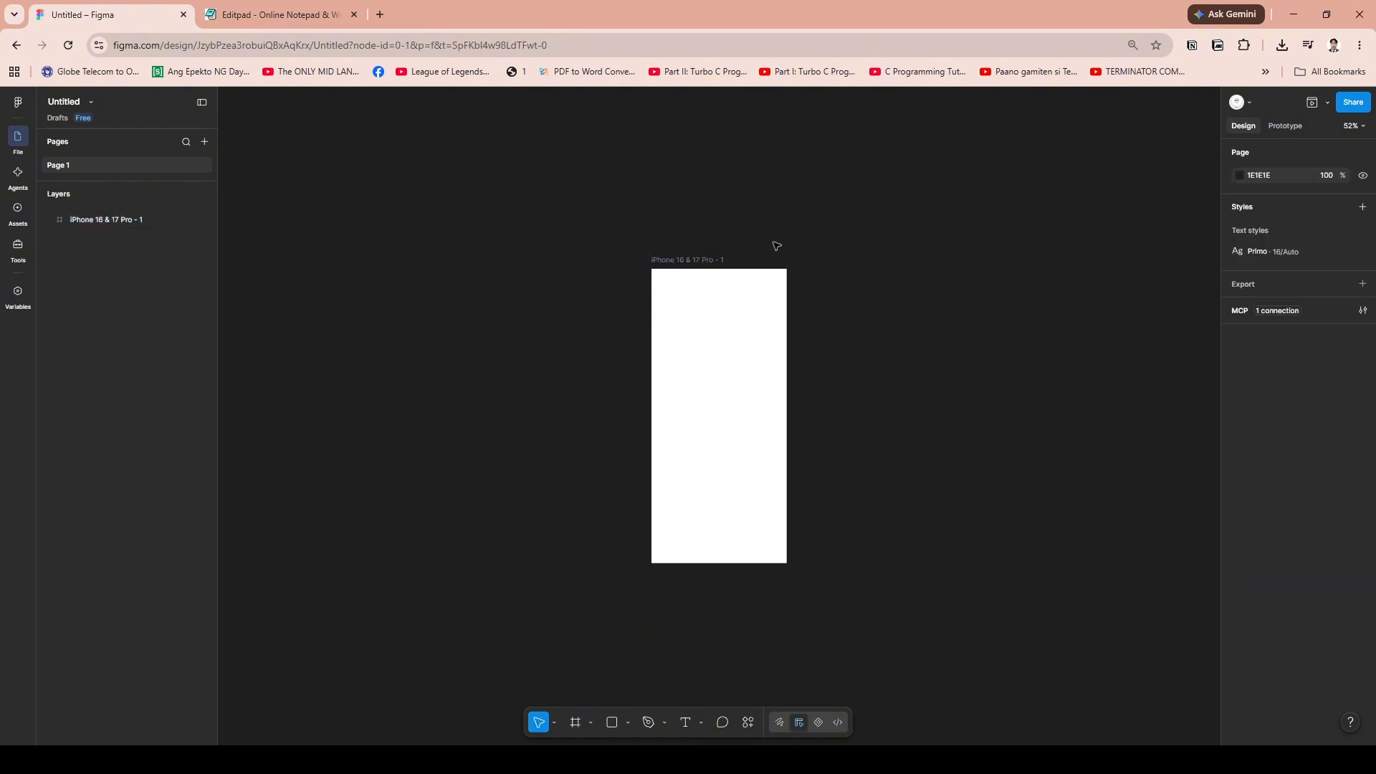
click(759, 307)
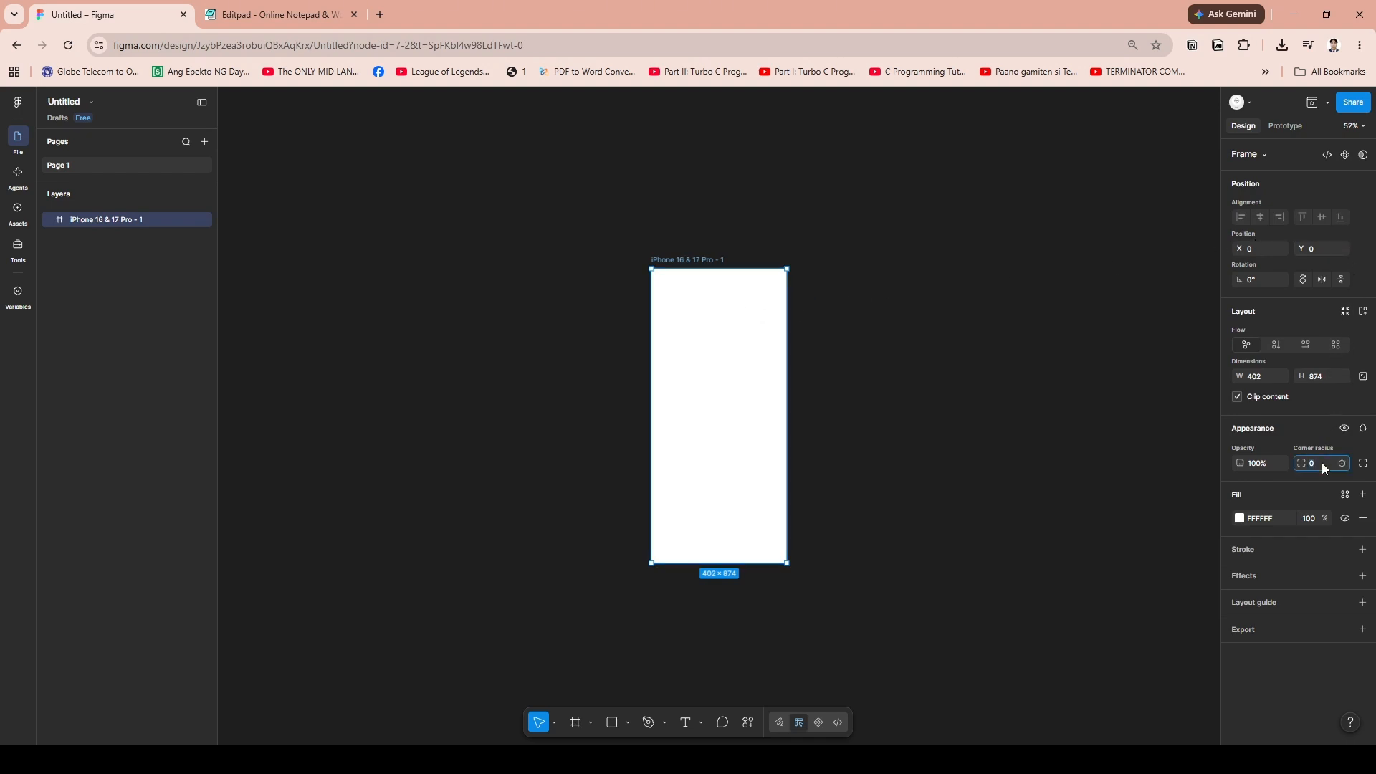
click(1034, 482)
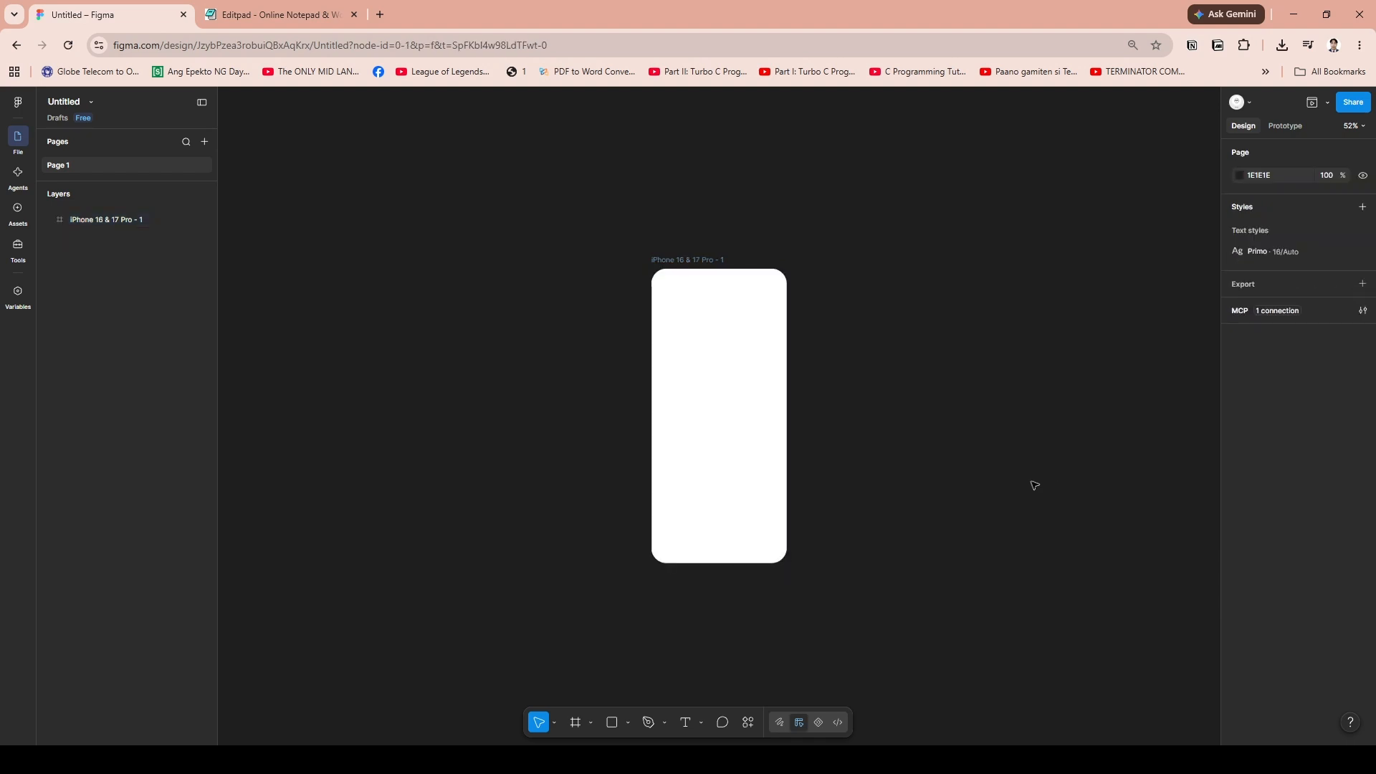
click(774, 367)
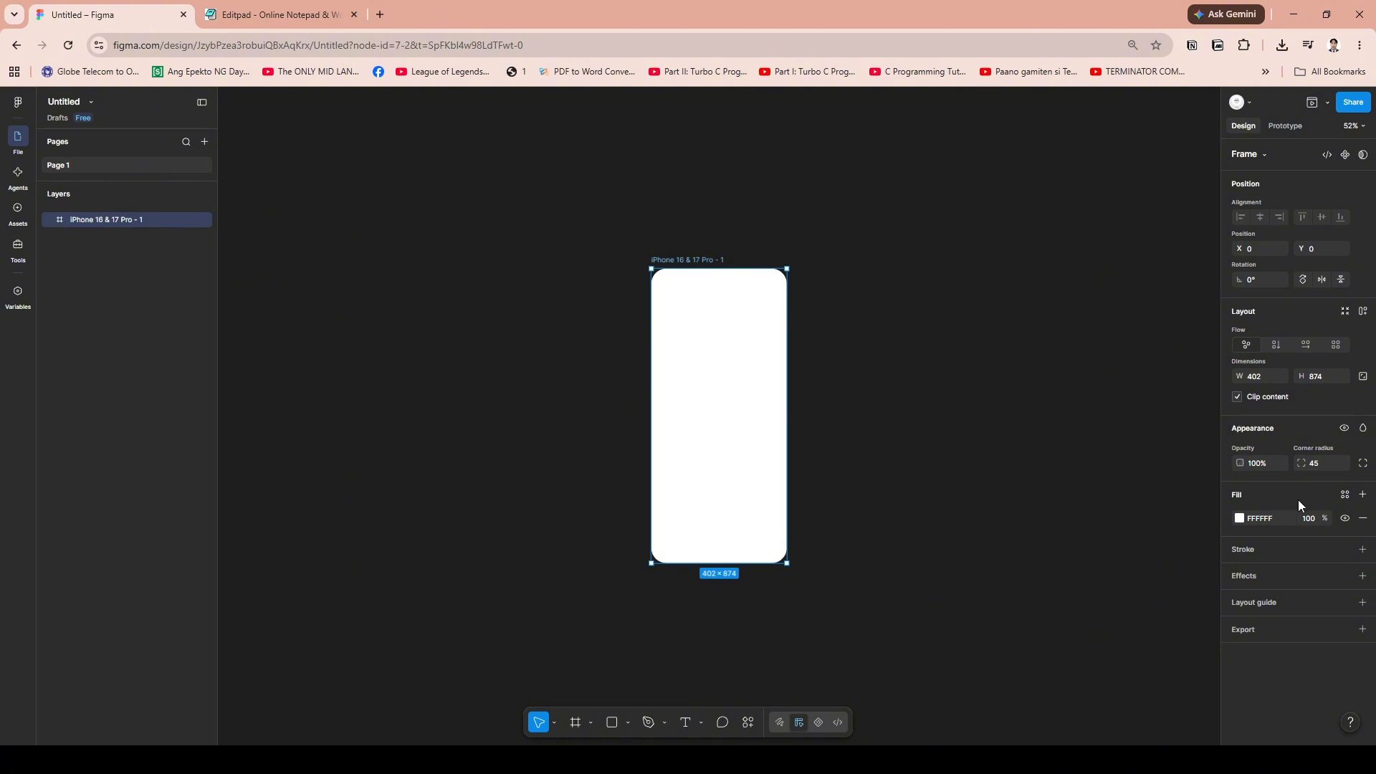
click(1282, 549)
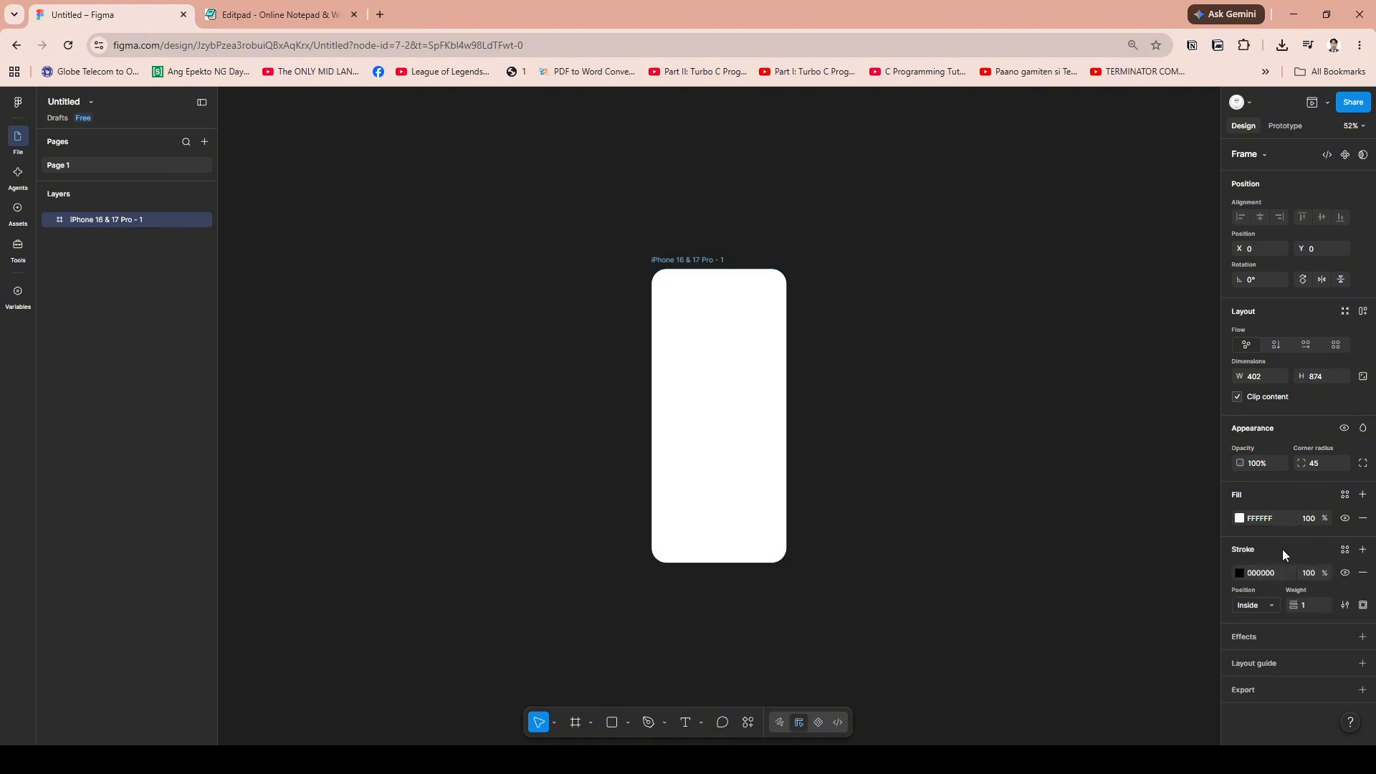
click(1362, 573)
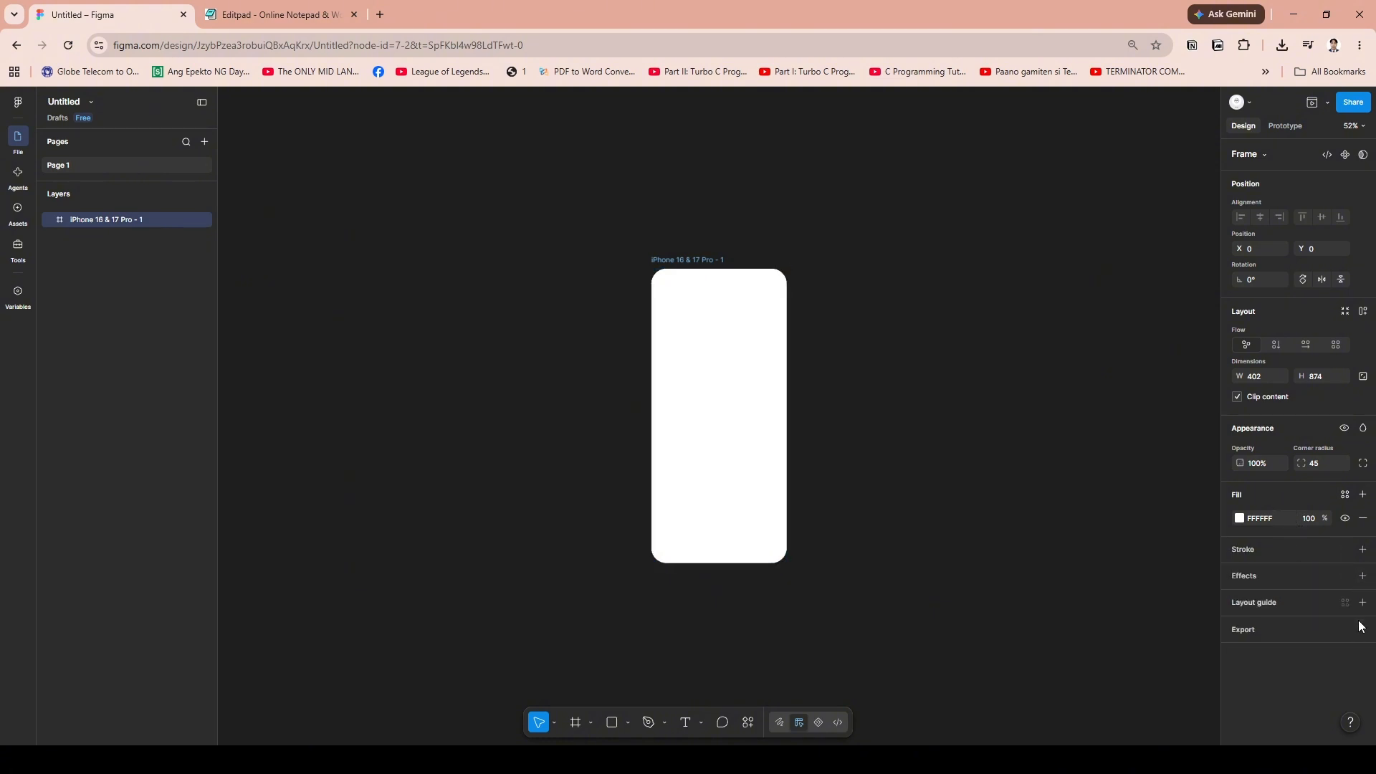
click(1365, 579)
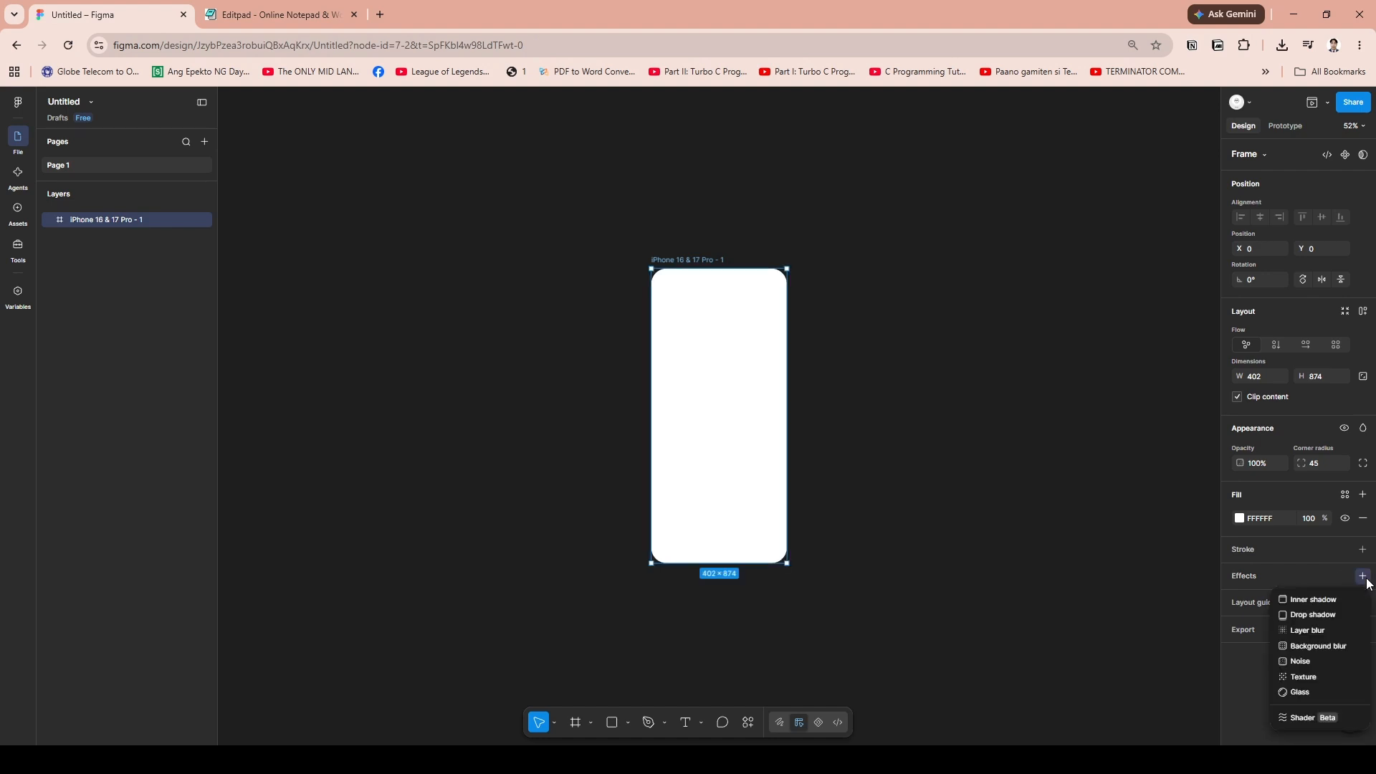
click(1364, 577)
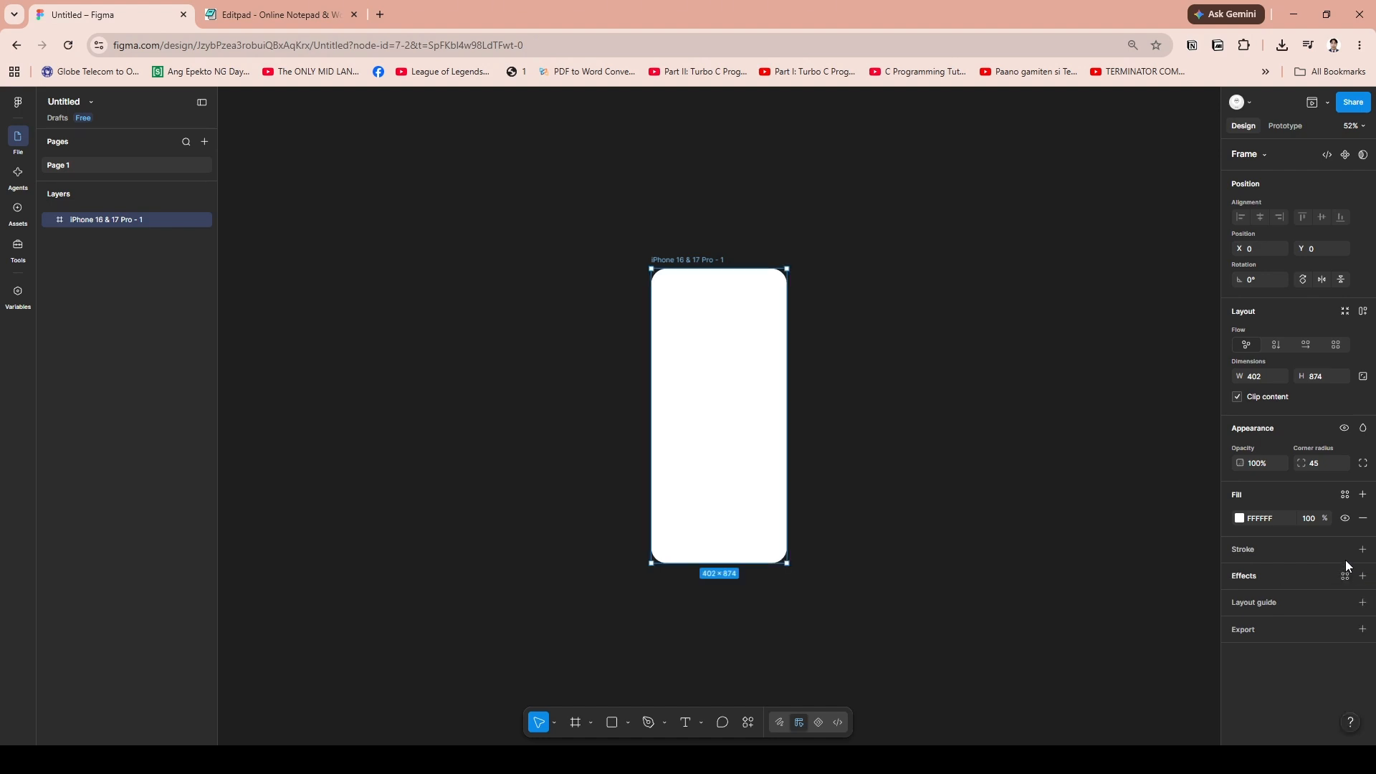
click(876, 467)
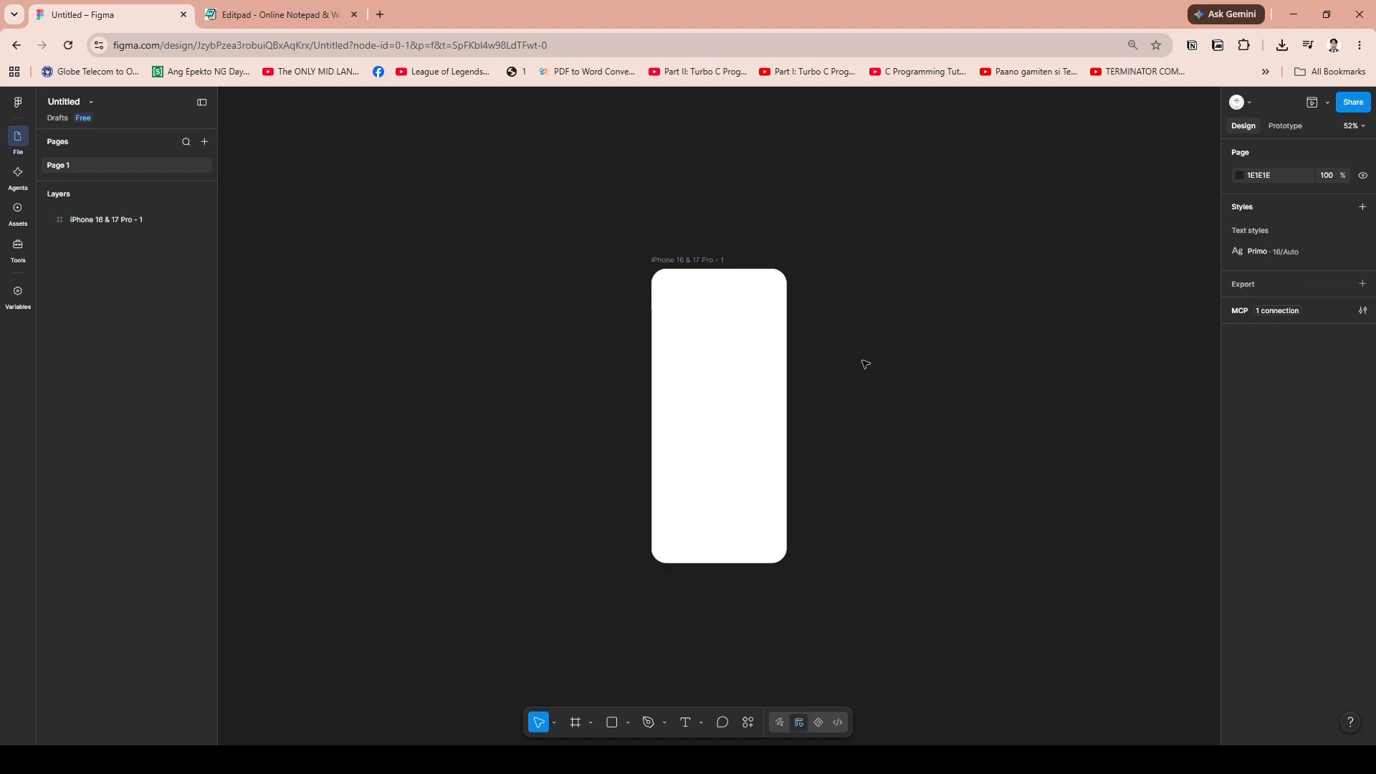
Add a stroke to the iPhone frame and set its colour to F5F5F5
click(746, 338)
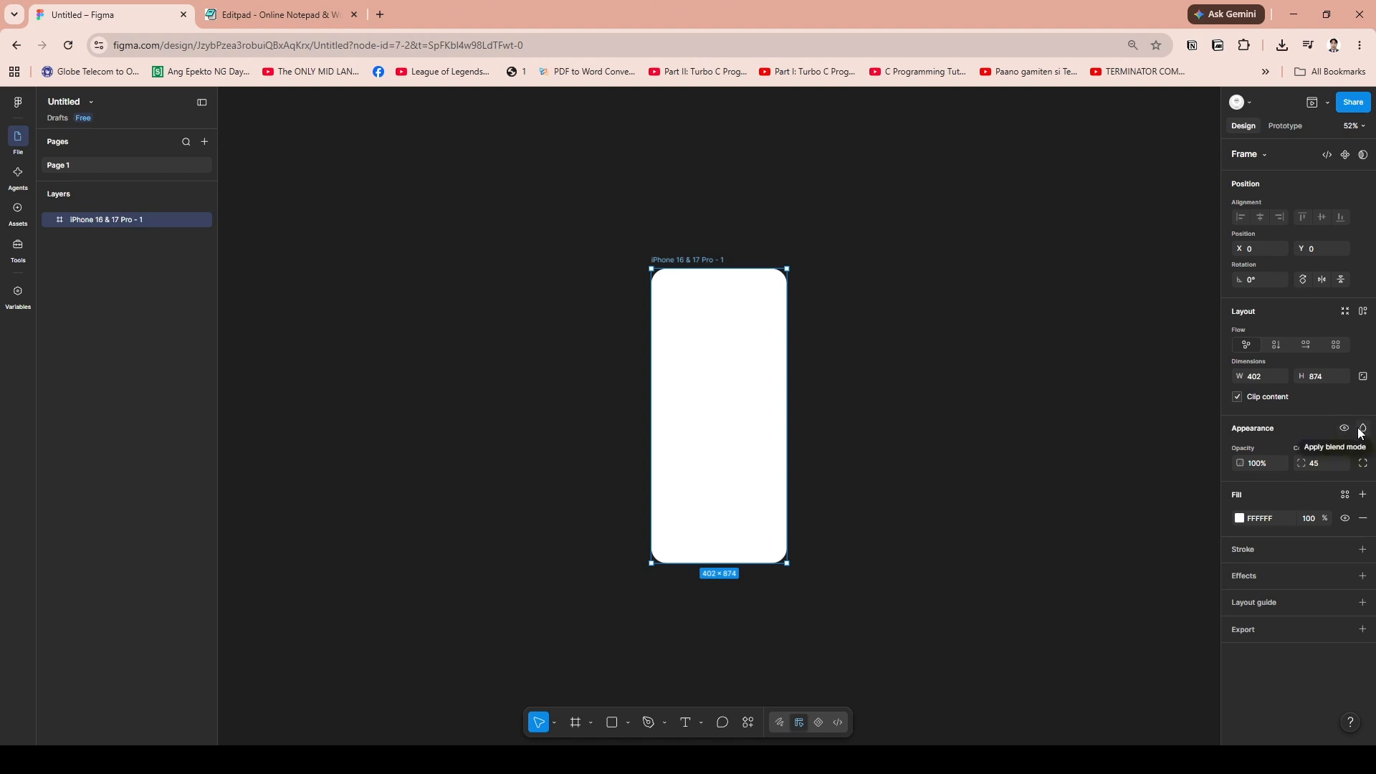
click(1362, 549)
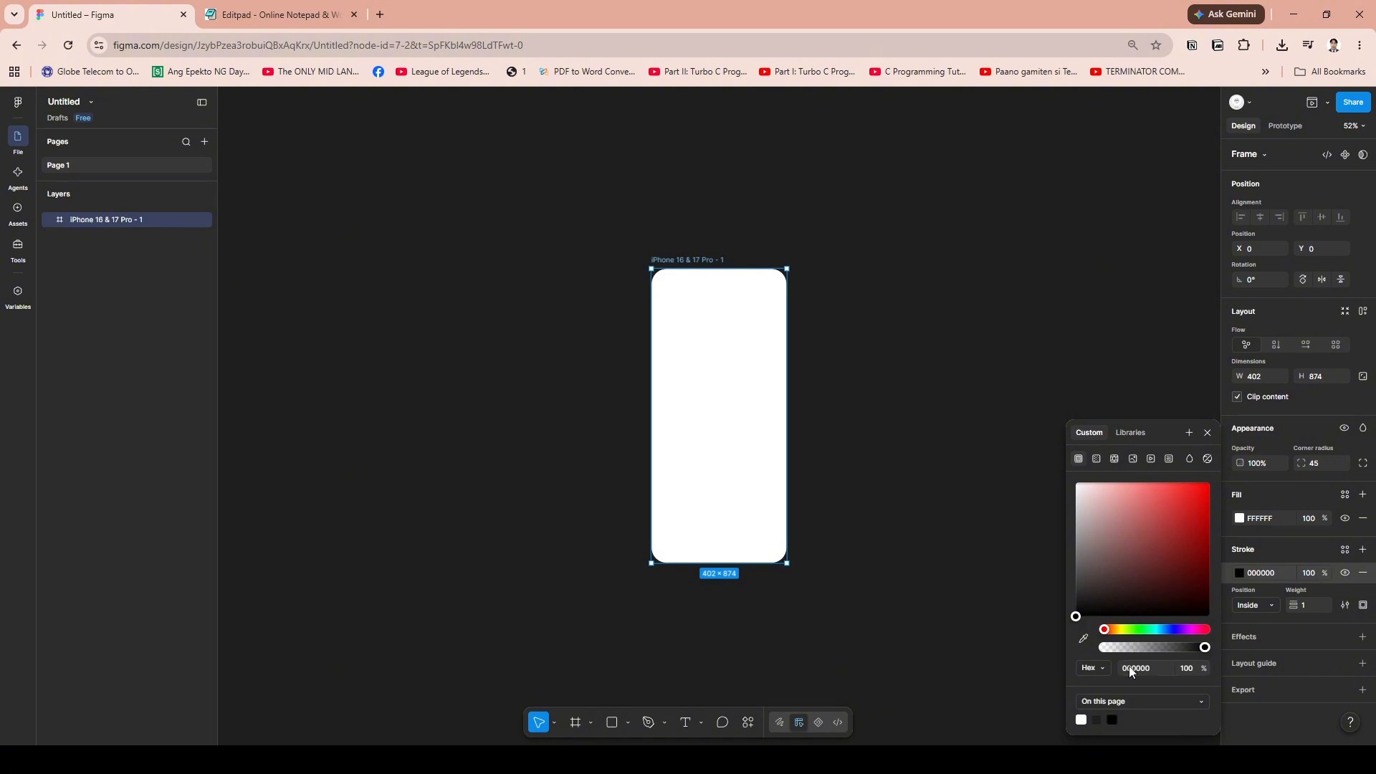
click(1163, 667)
text(f5f5f5)
key(Return)
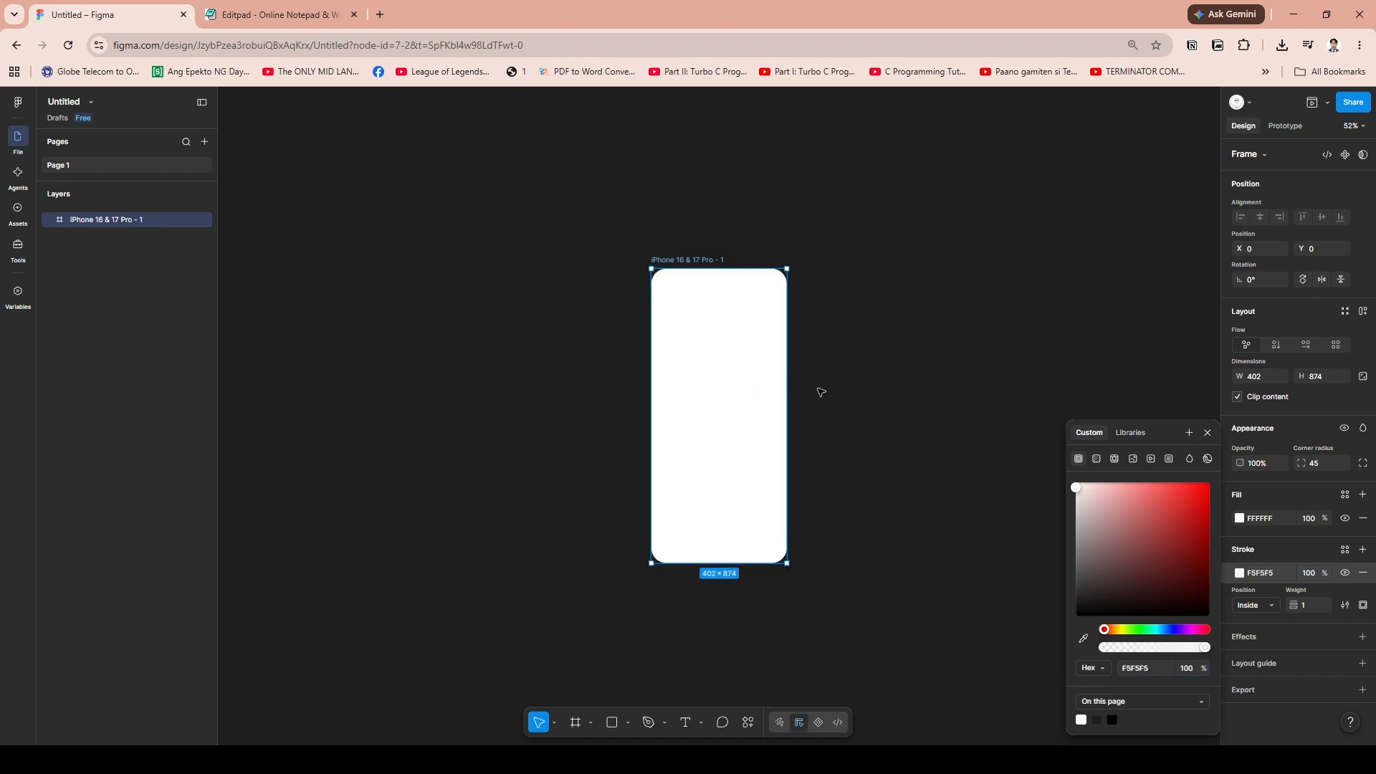
click(881, 523)
Set the iPhone frame's stroke opacity to 10% and its position to Outside
click(743, 450)
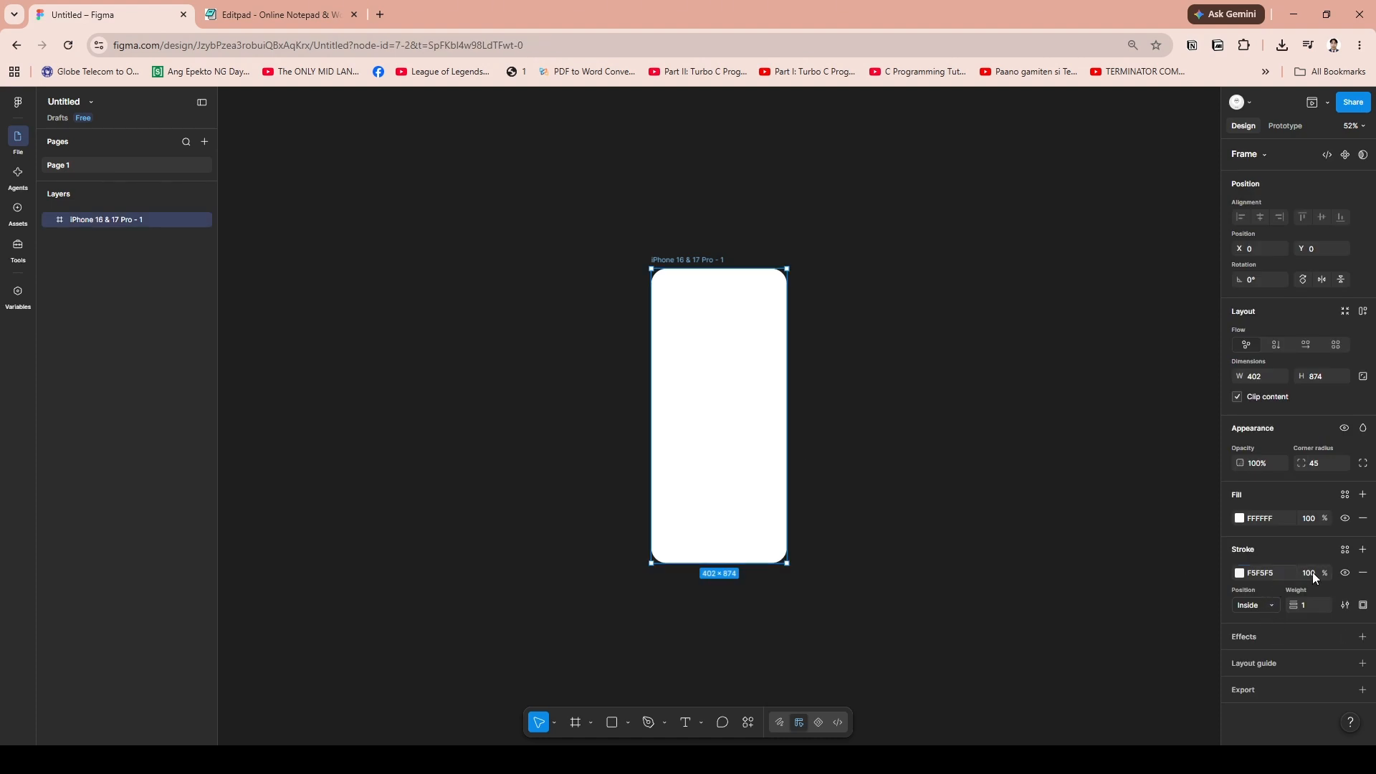
click(1313, 572)
text(10)
key(Return)
click(1252, 605)
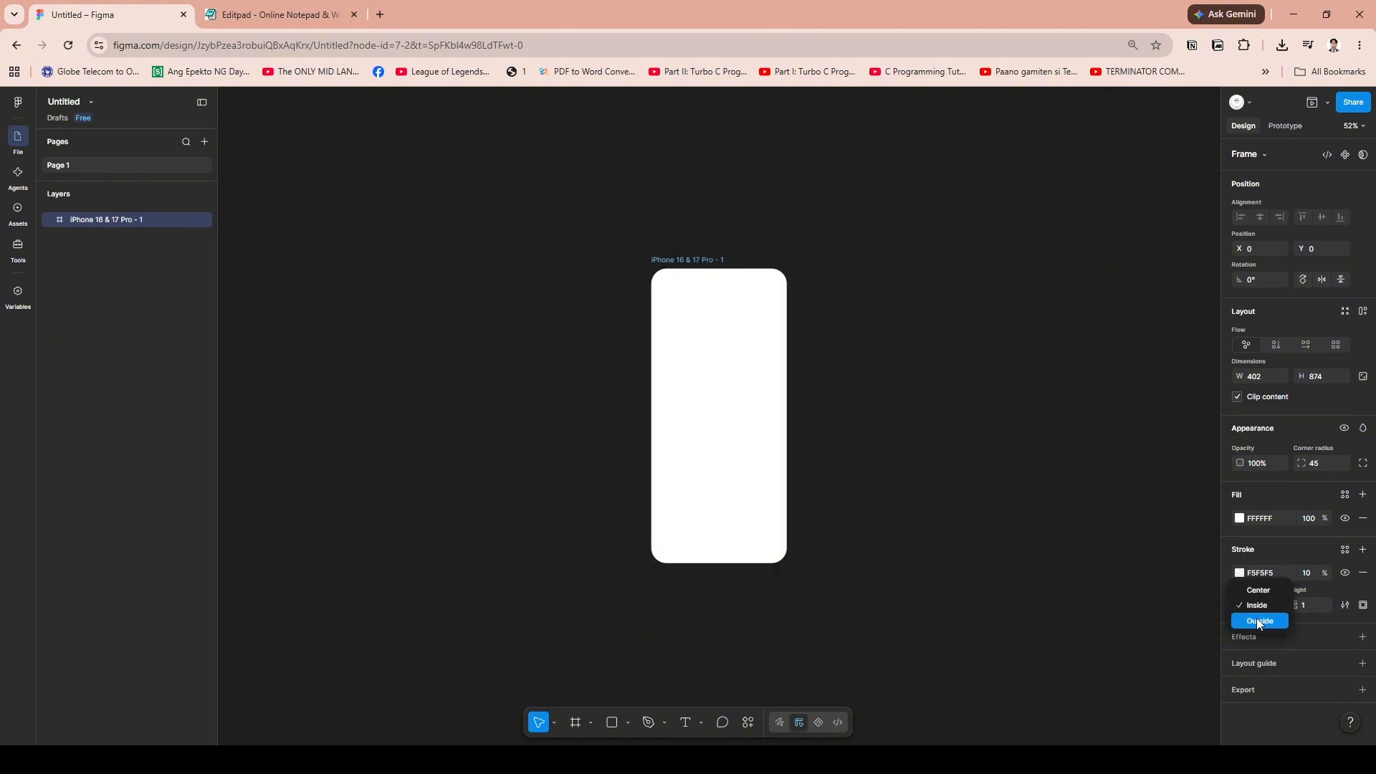
click(1037, 572)
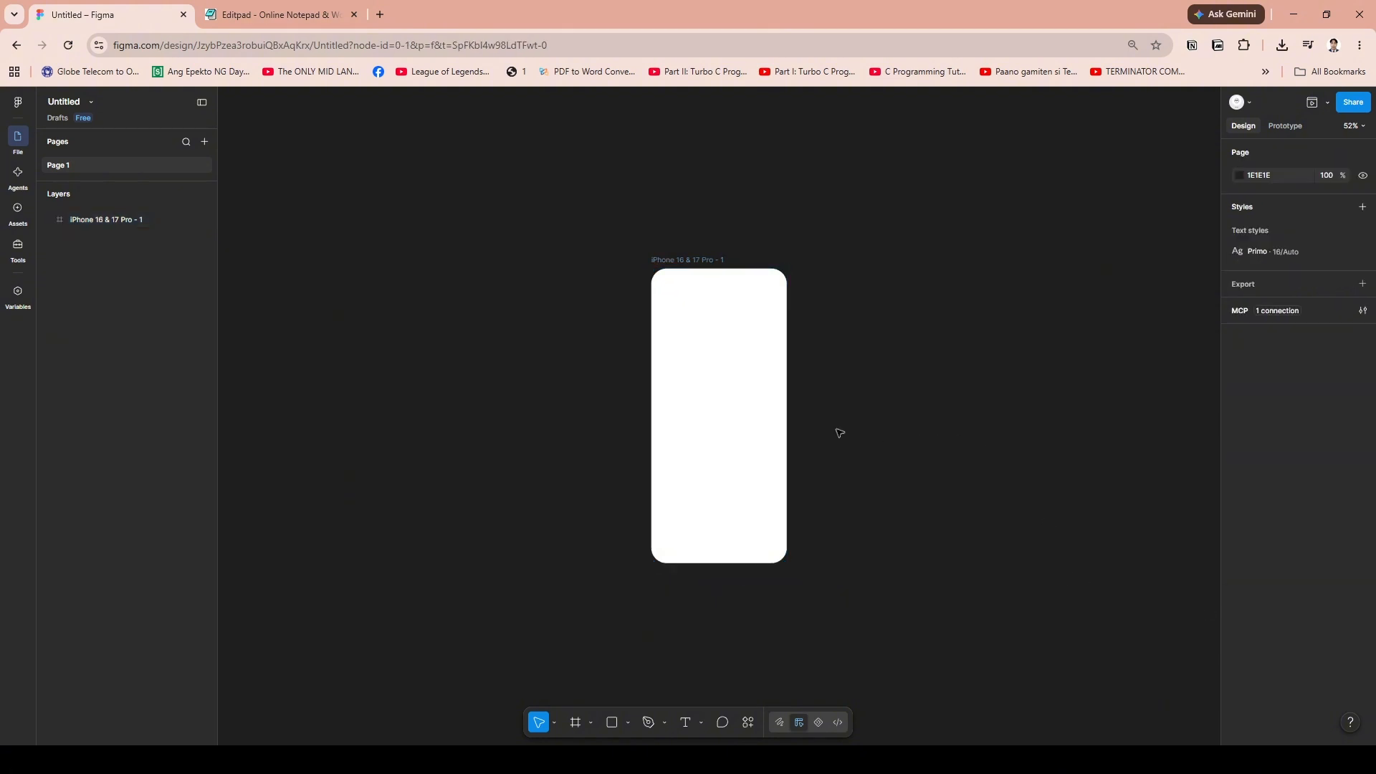
Add a drop shadow effect with default settings to the iPhone frame and dismiss the glass effect notice
click(742, 452)
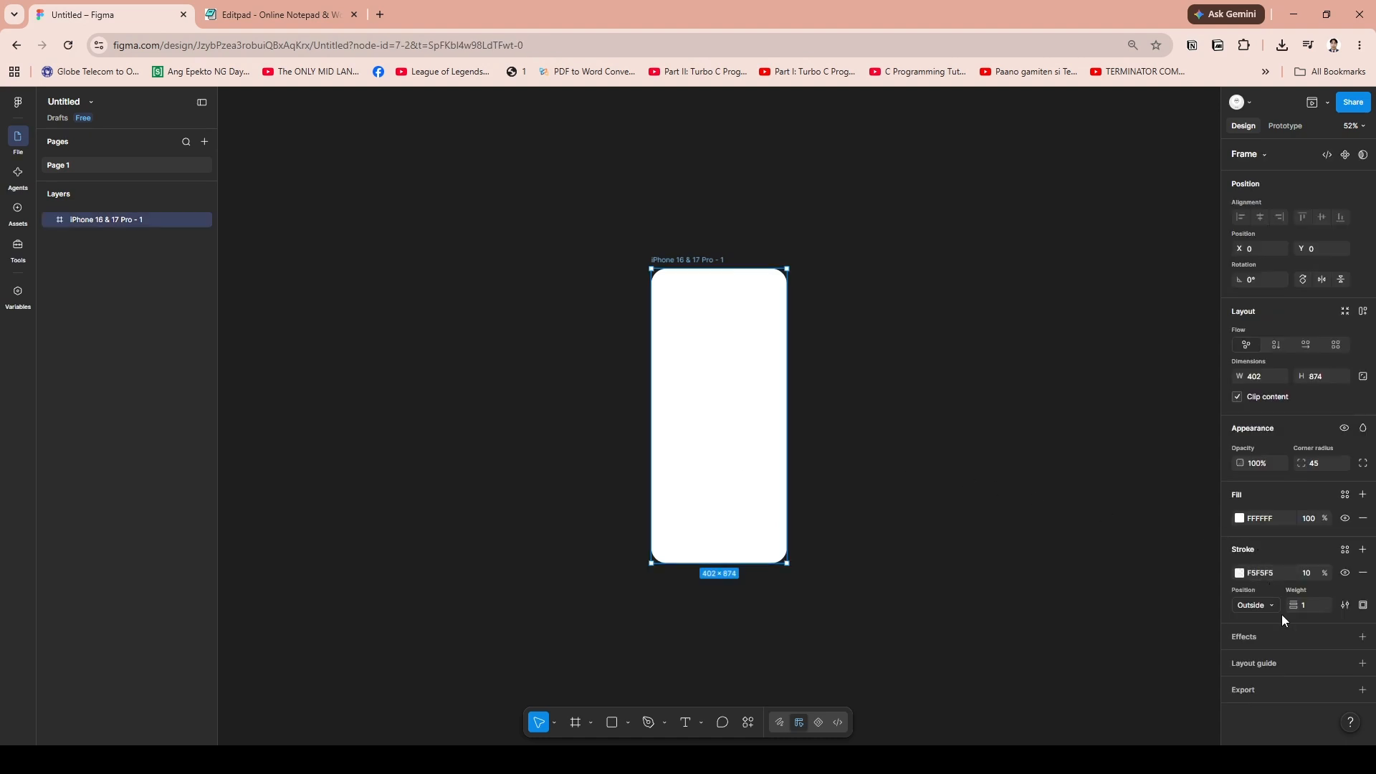
click(1362, 637)
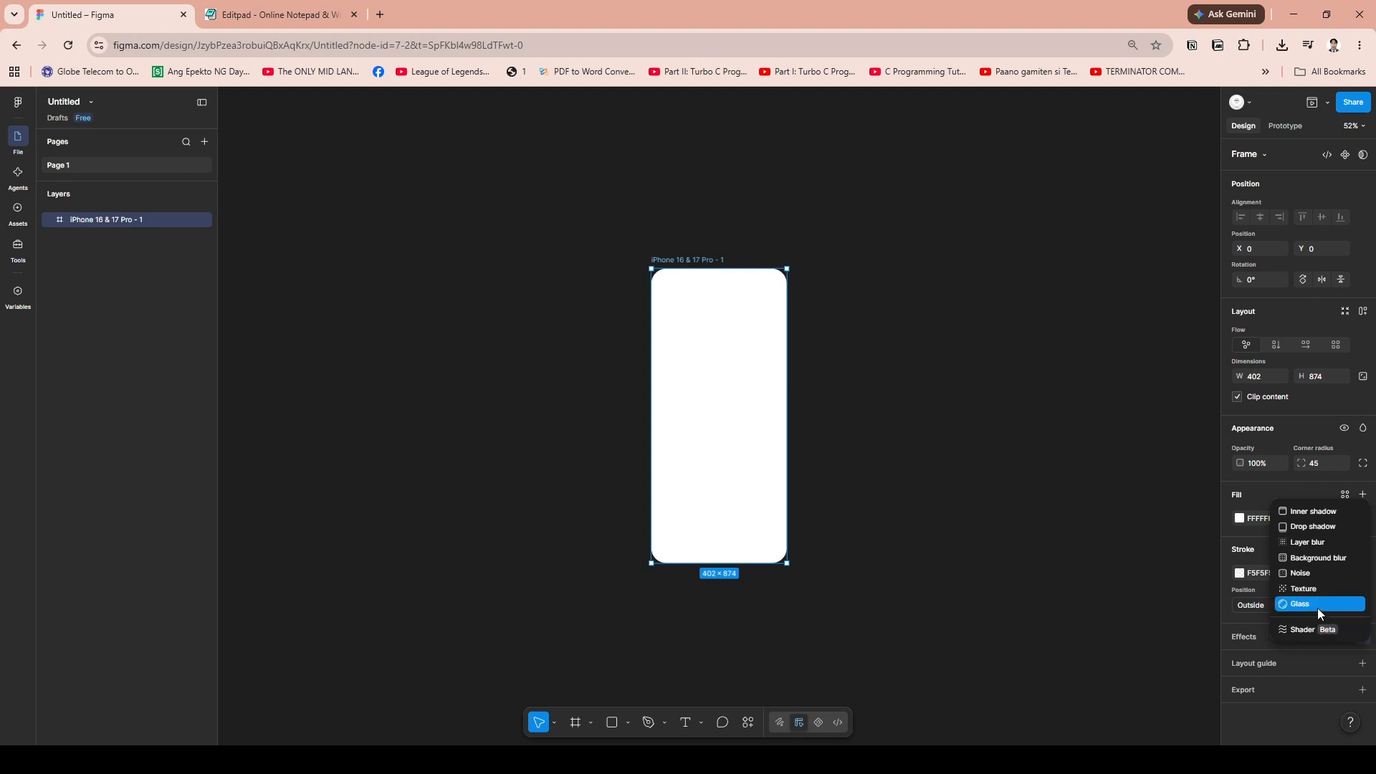
click(1331, 525)
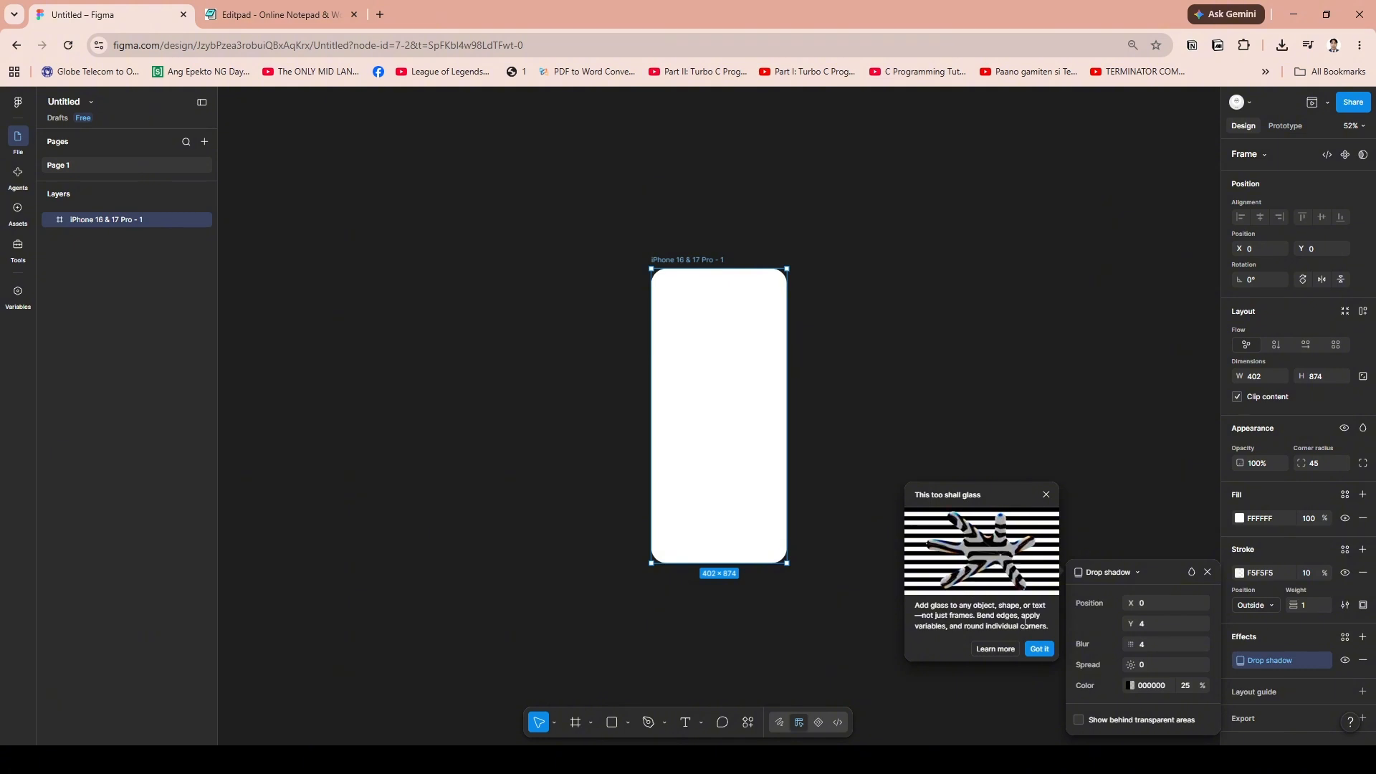
click(1039, 649)
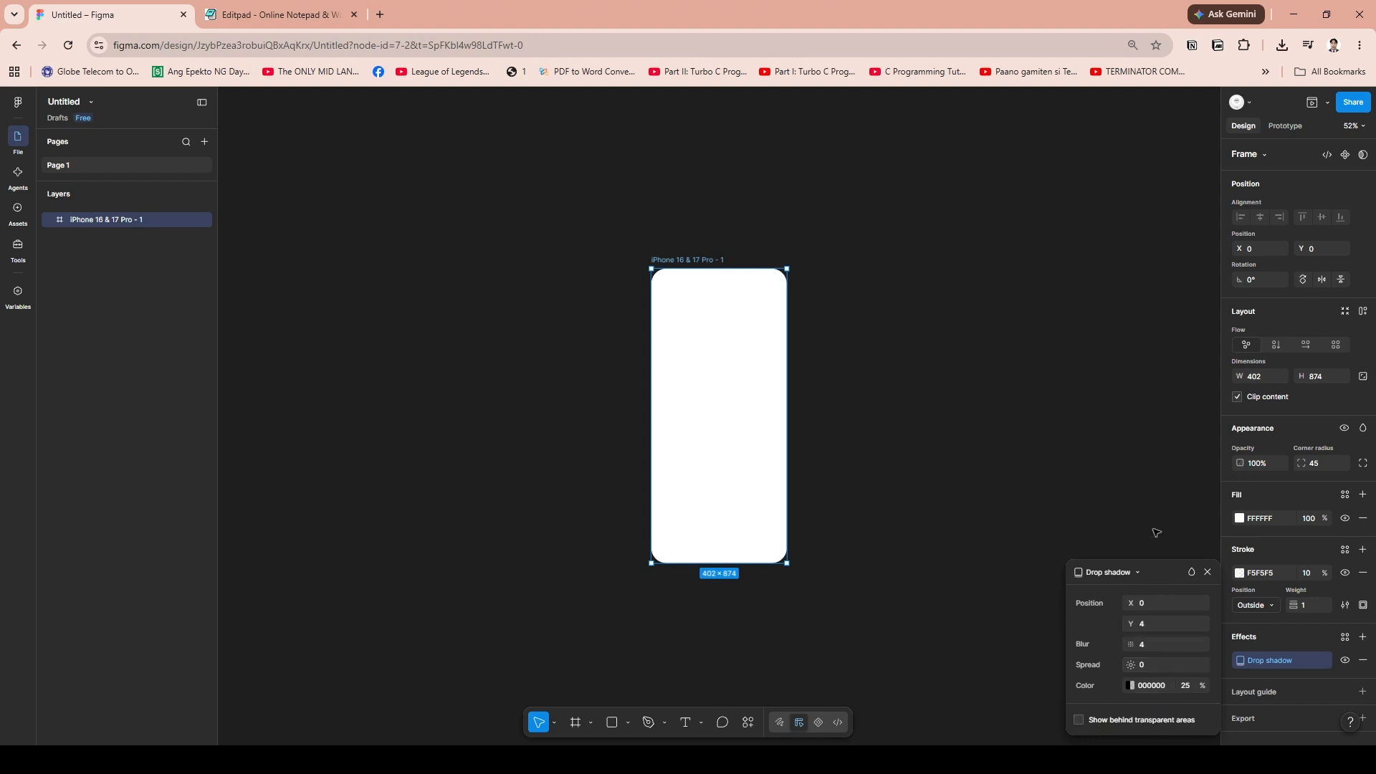
click(1179, 544)
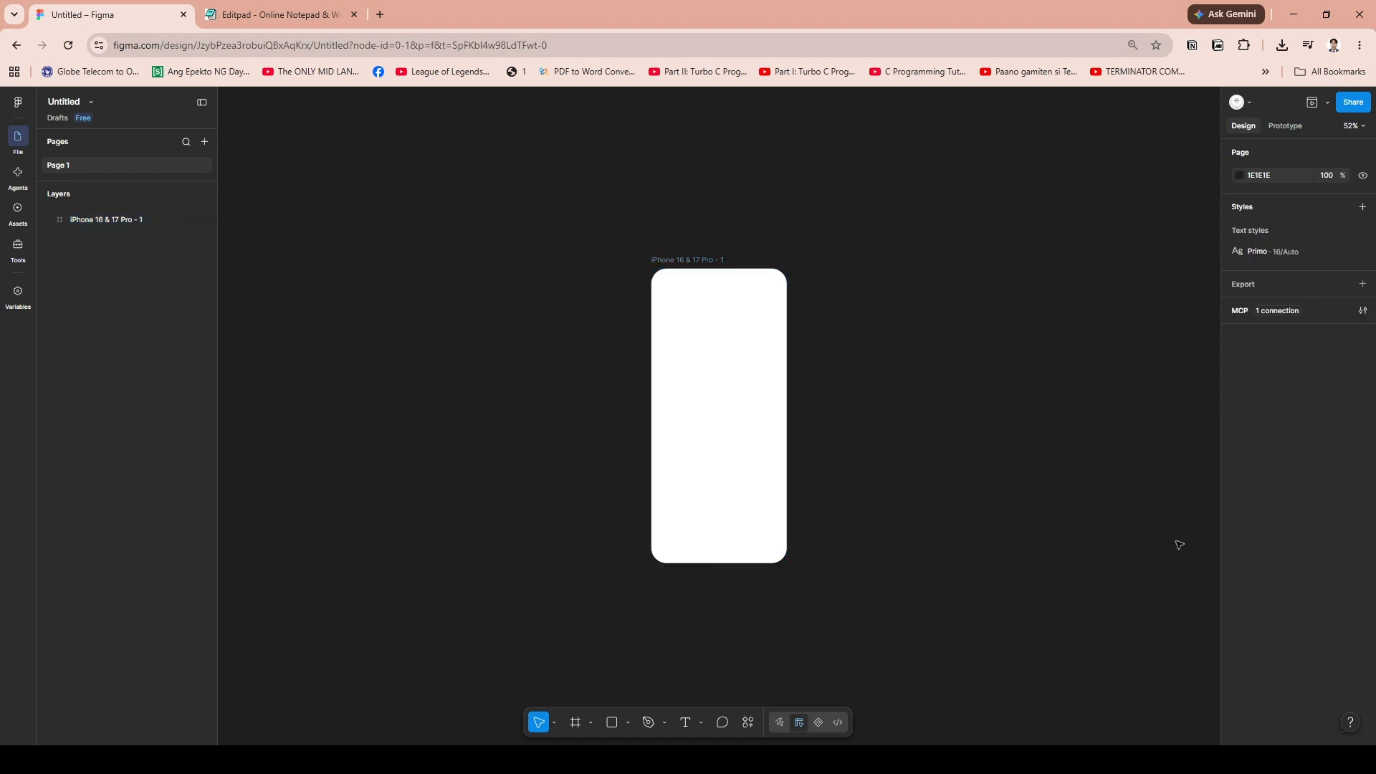
Select the iPhone frame and open the iOS and iPadOS 27 library from the available asset libraries
click(690, 441)
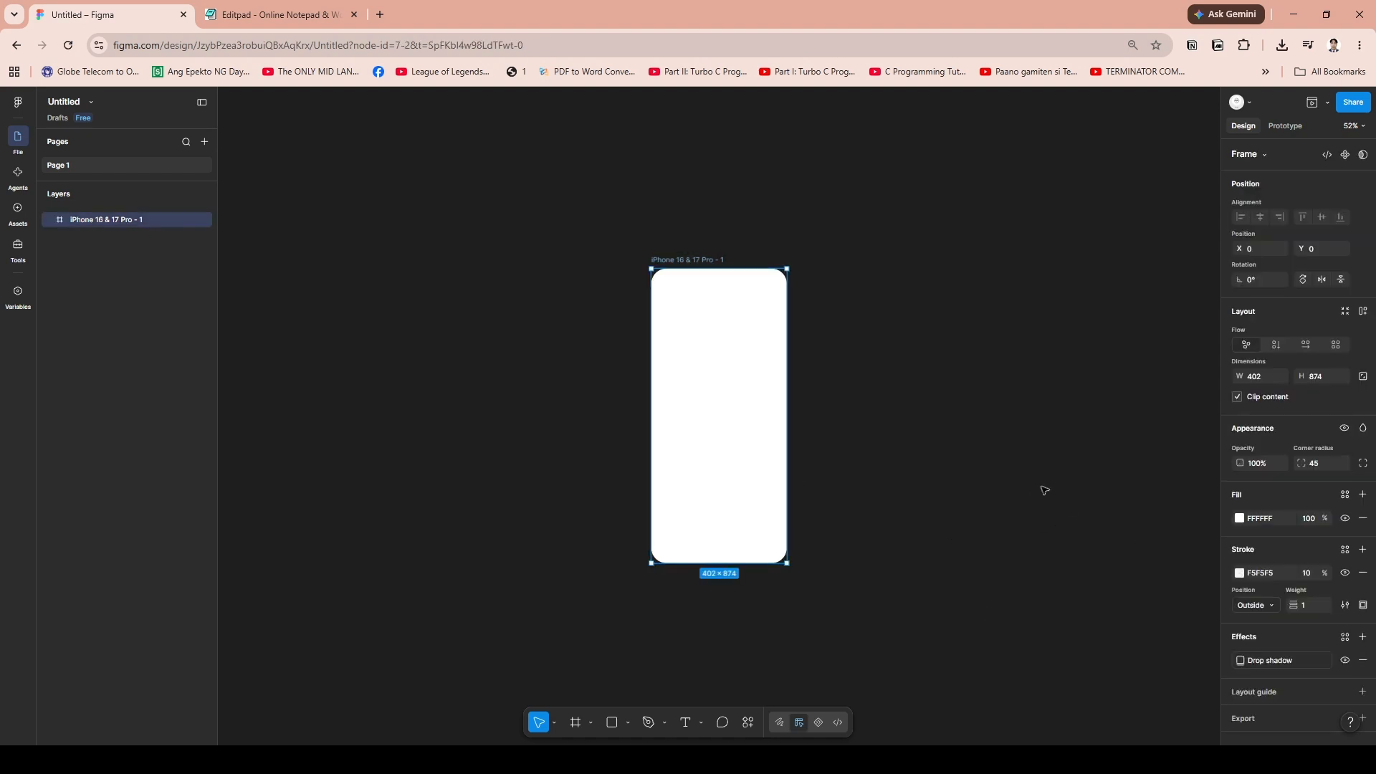
click(18, 215)
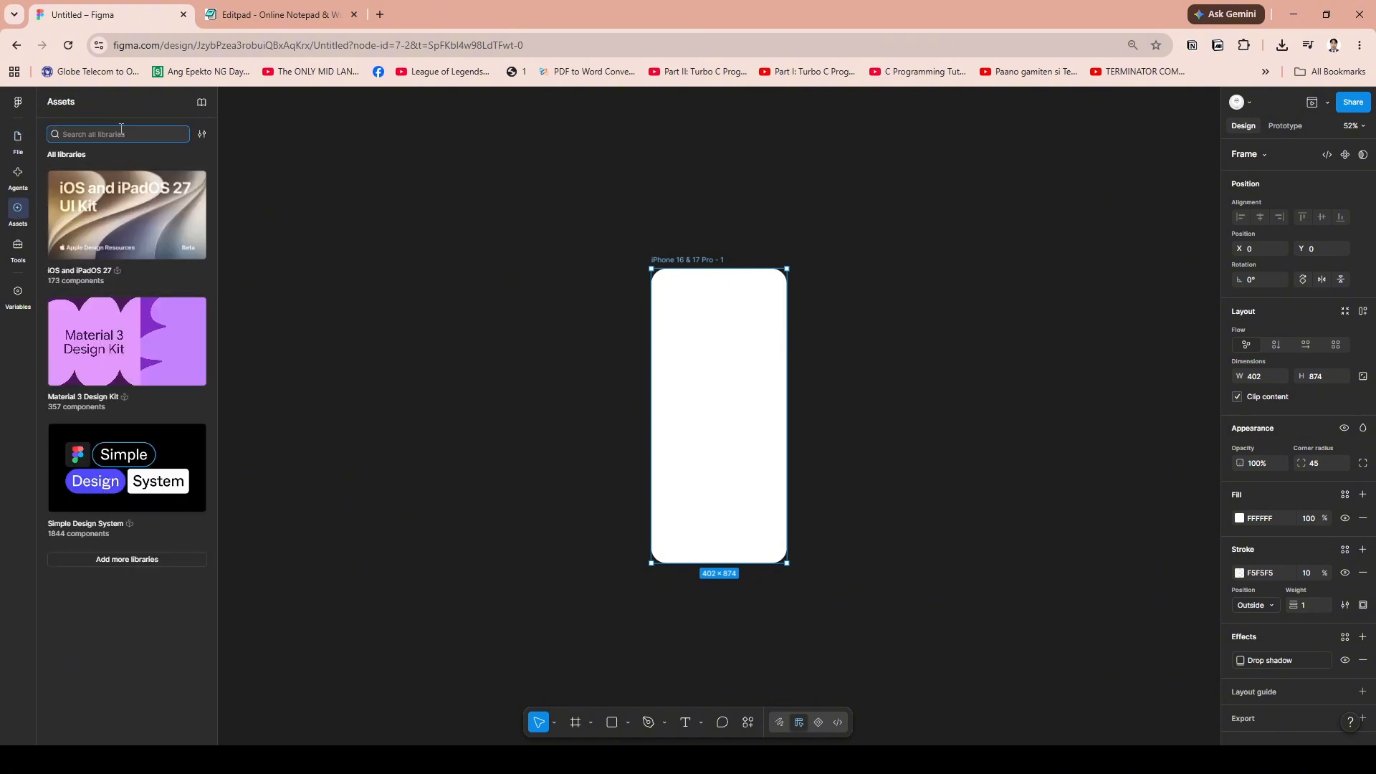
click(93, 133)
text(s)
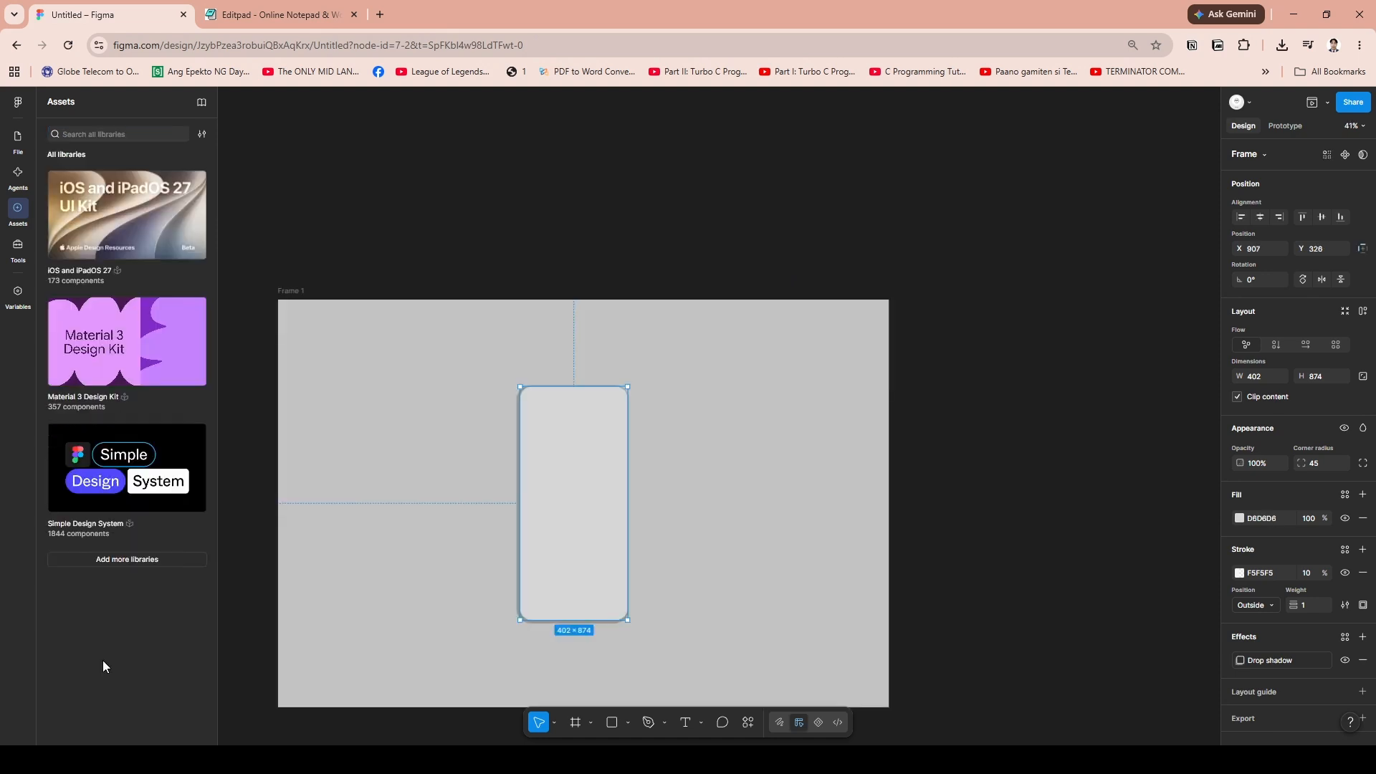
click(121, 188)
Browse the component categories of the iOS and iPadOS 27 library, including the Notifications components
scroll(136, 441, down, 10)
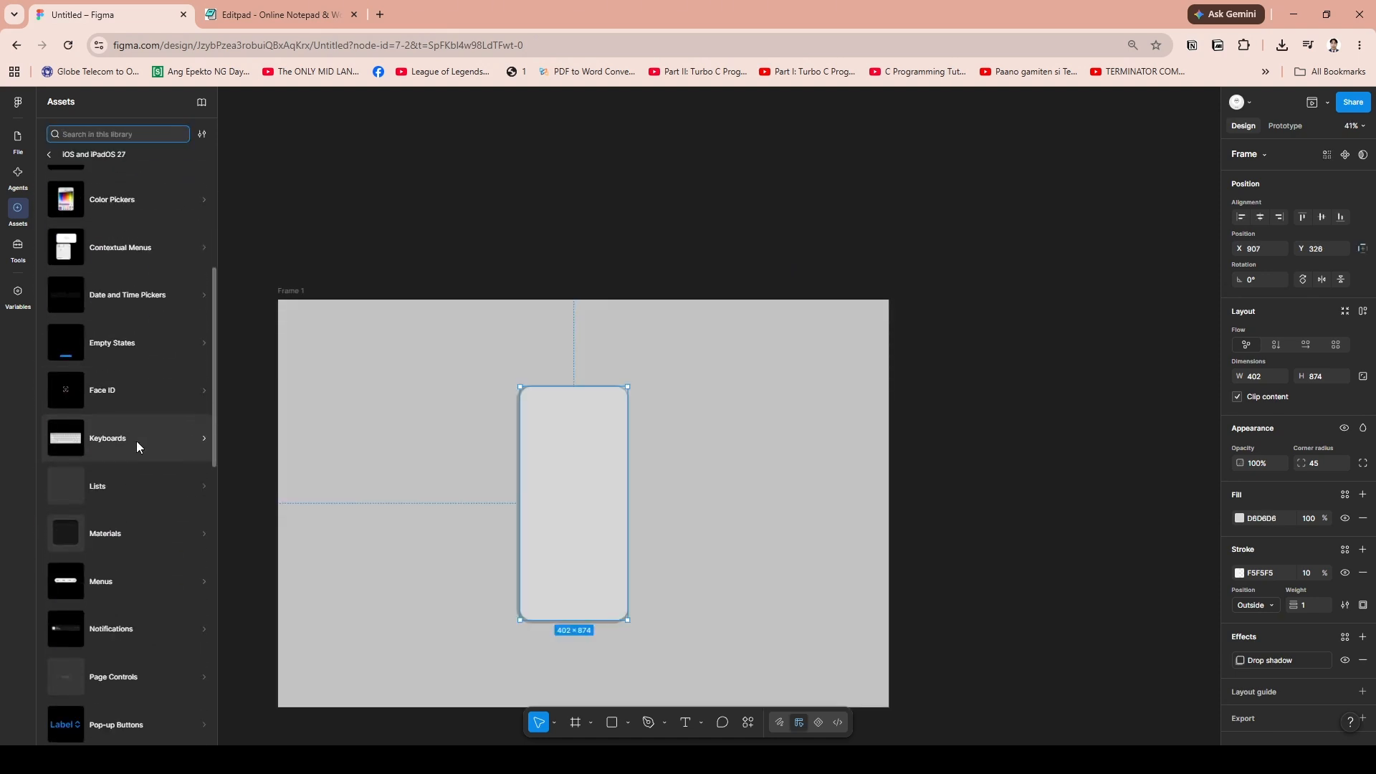
scroll(143, 459, down, 3)
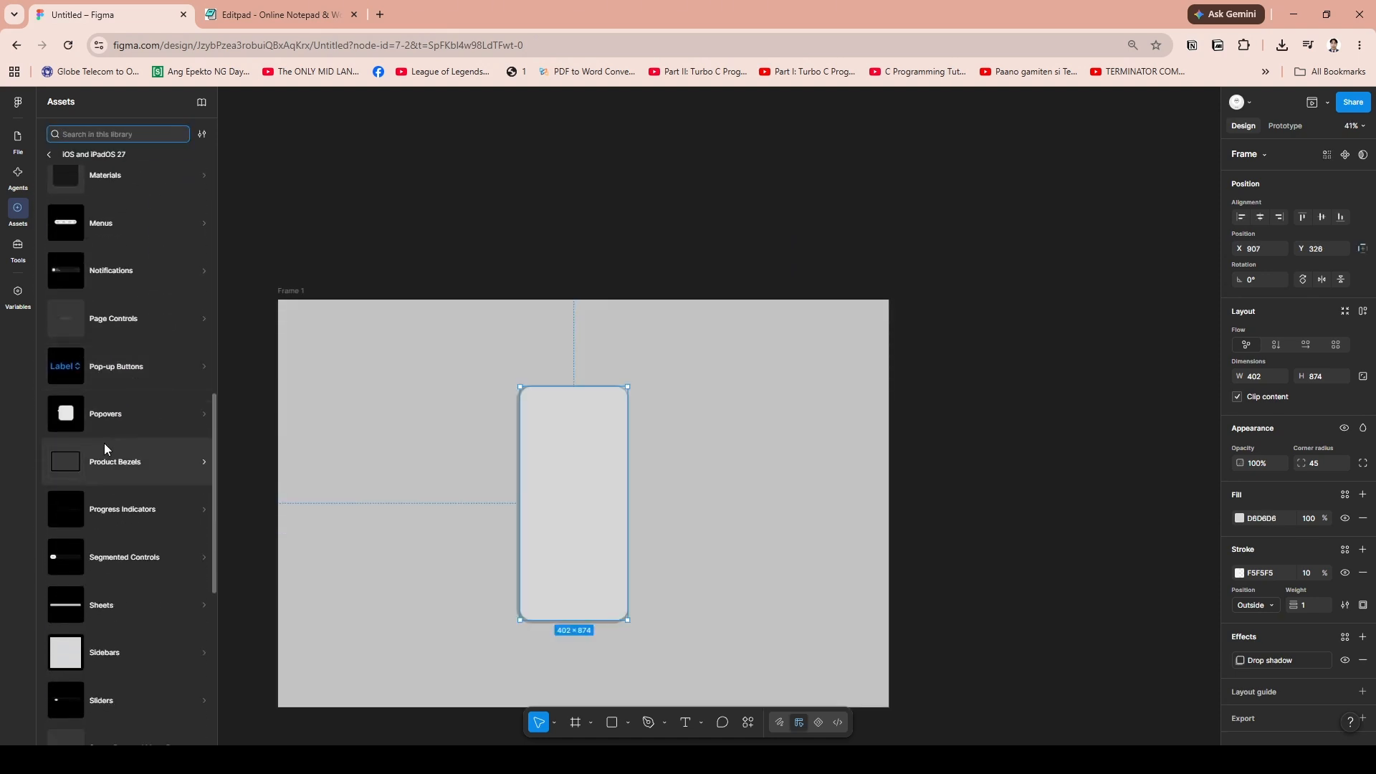
scroll(121, 466, down, 7)
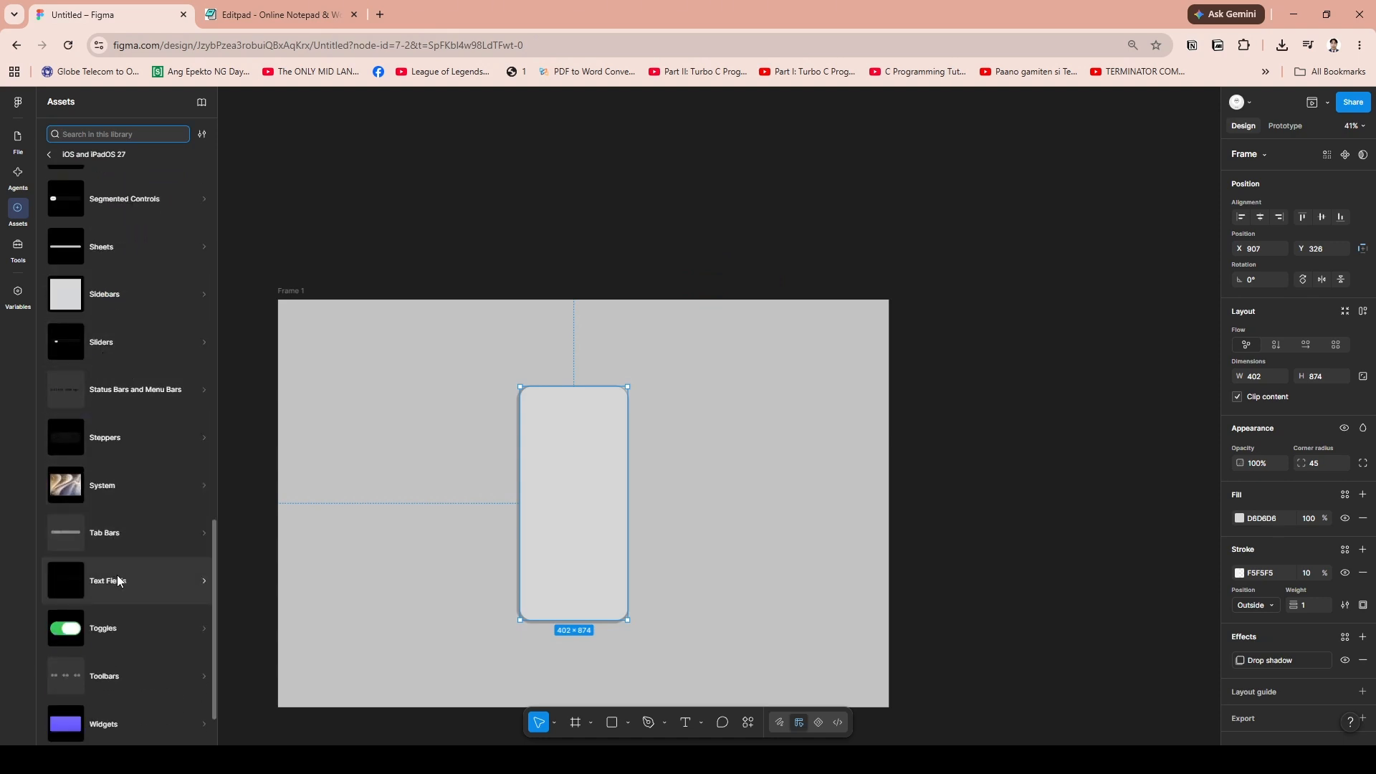
scroll(121, 566, up, 7)
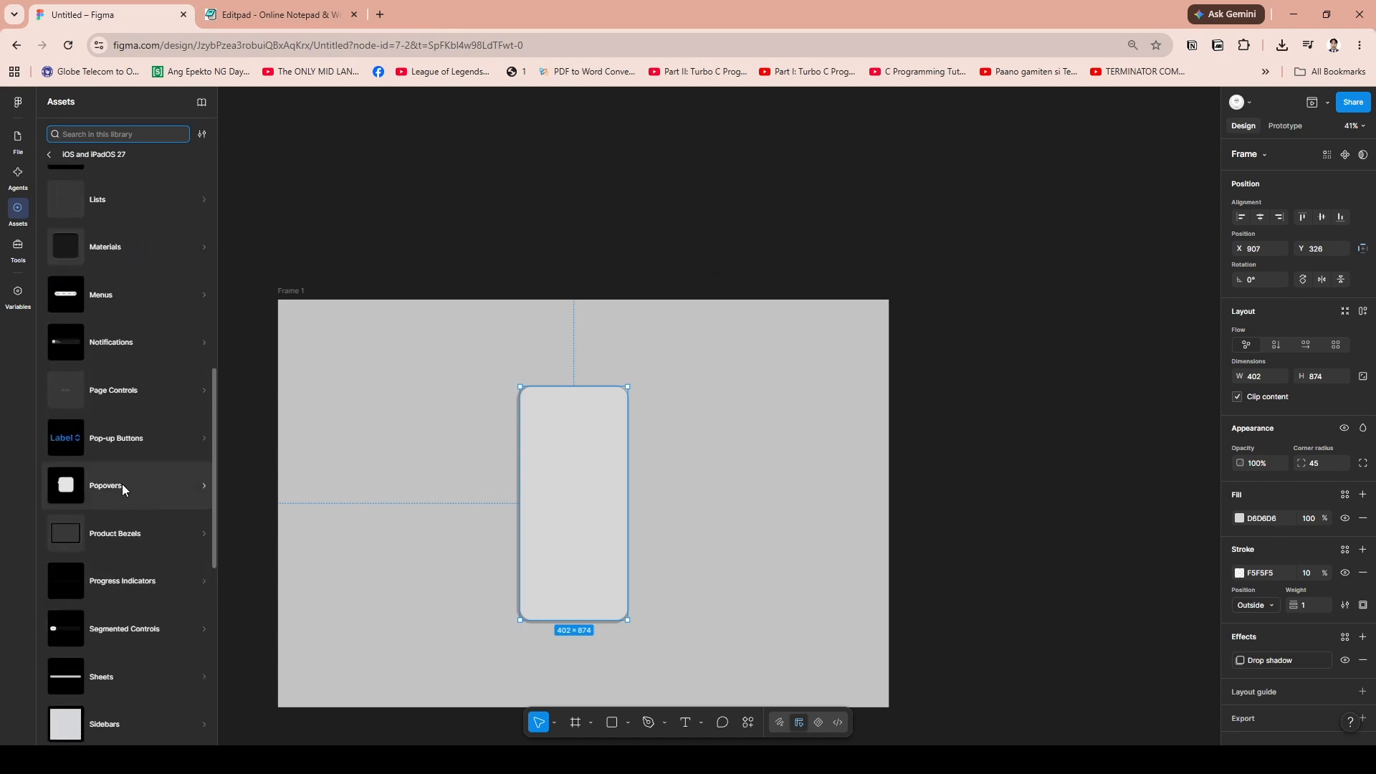
click(74, 344)
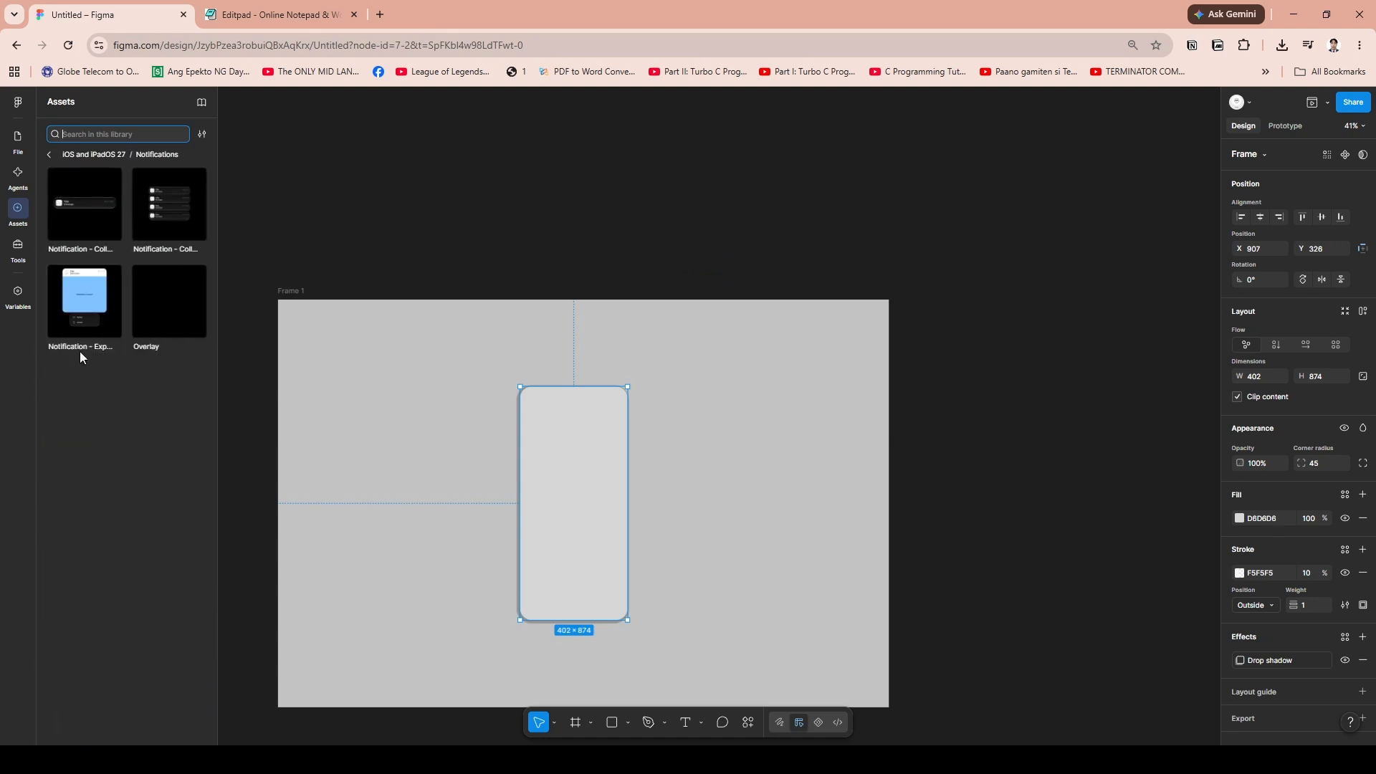
click(51, 155)
scroll(98, 423, up, 8)
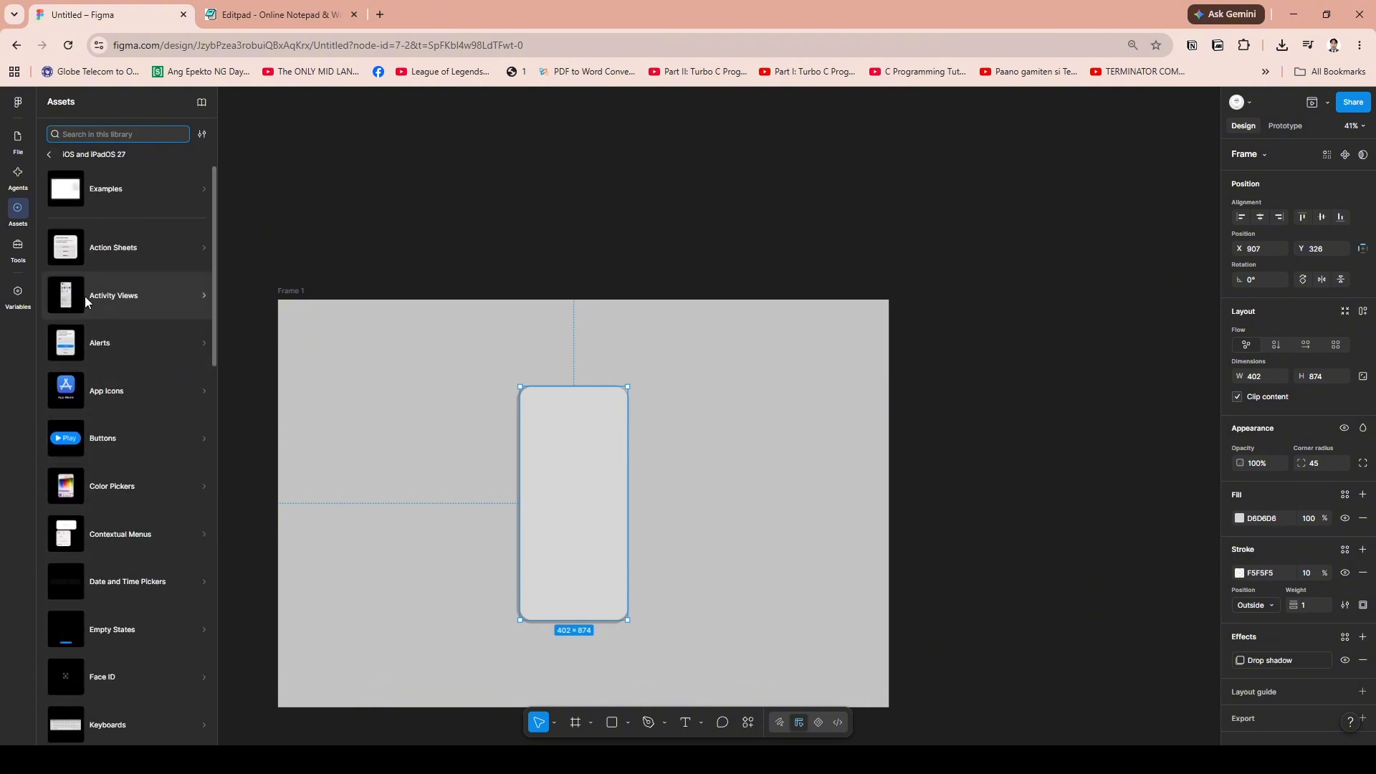
Insert an Activity View - iPhone instance from the Activity Views category, accepting the Apple Design Resources licence agreement
click(85, 295)
click(87, 214)
click(165, 209)
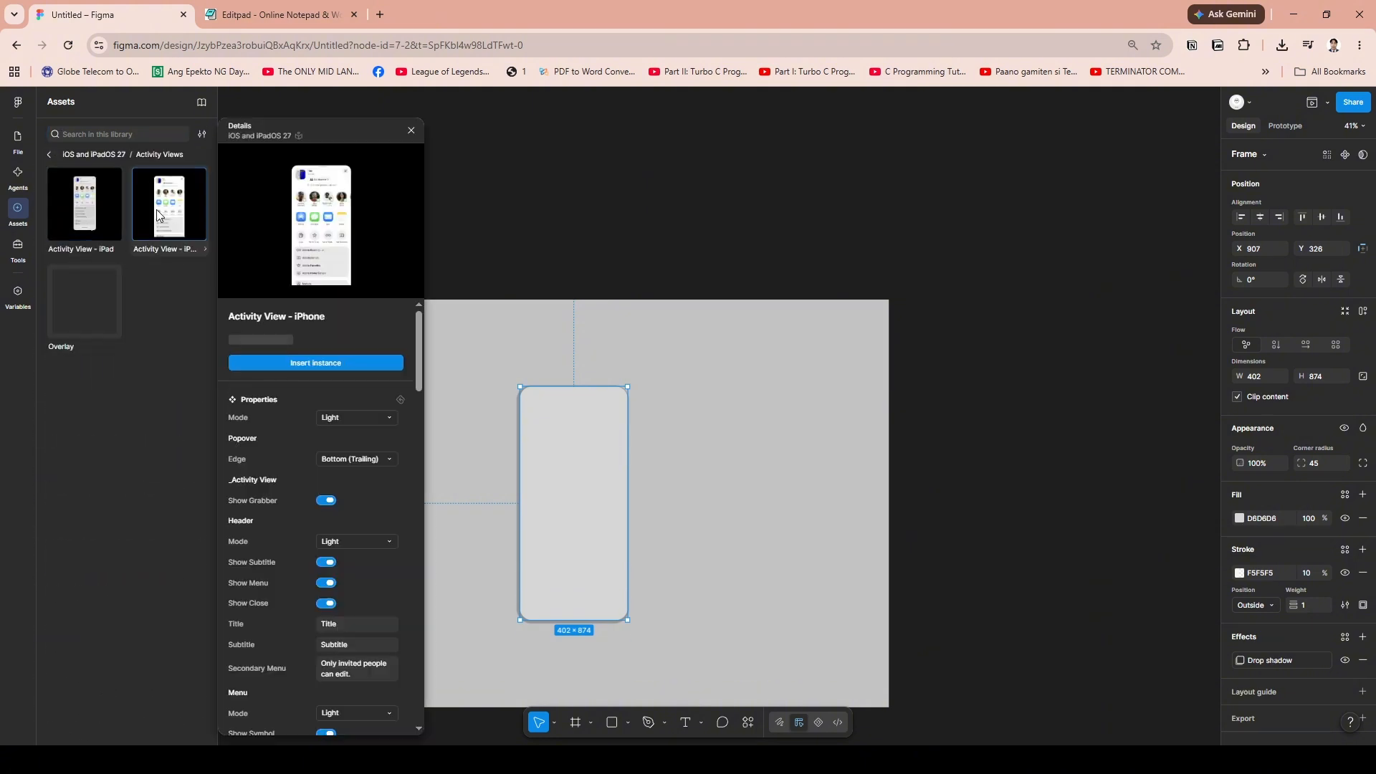
click(84, 211)
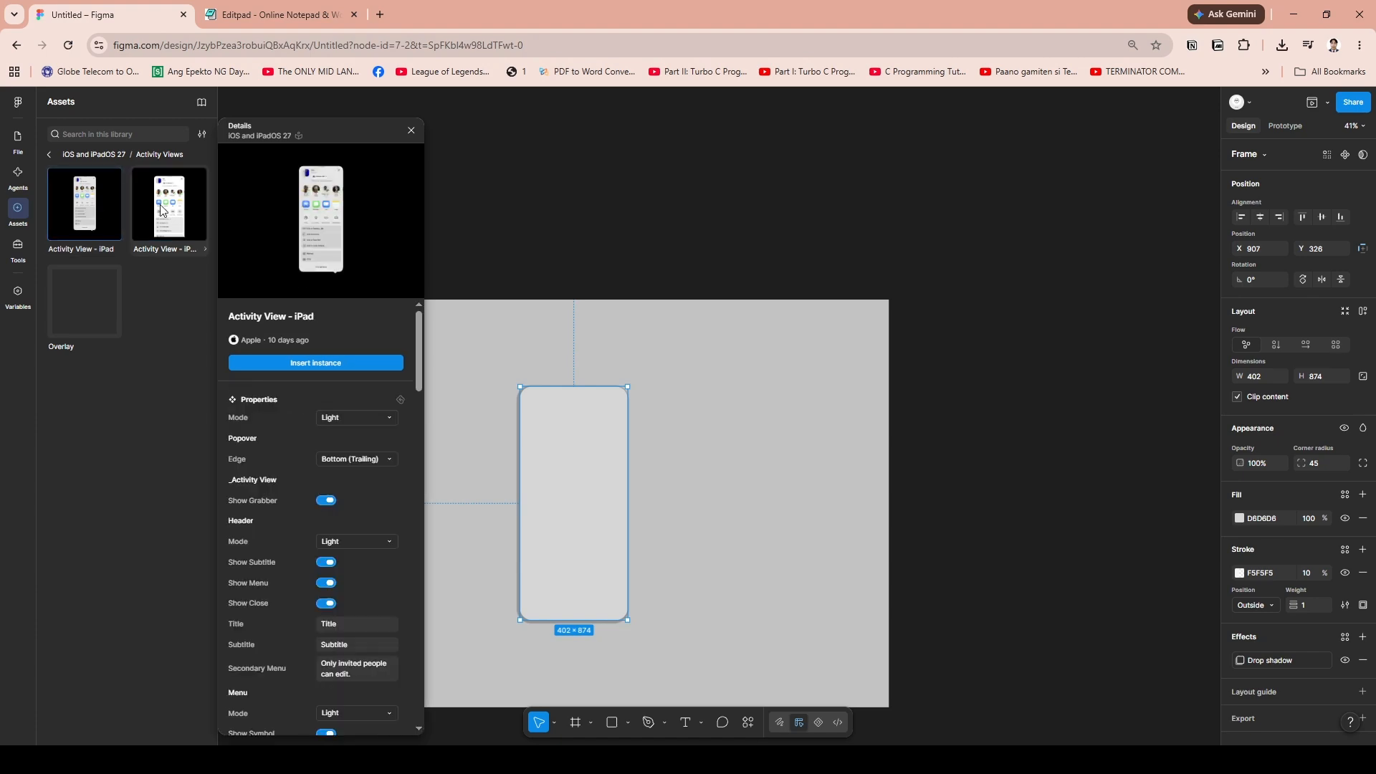
click(162, 205)
click(338, 366)
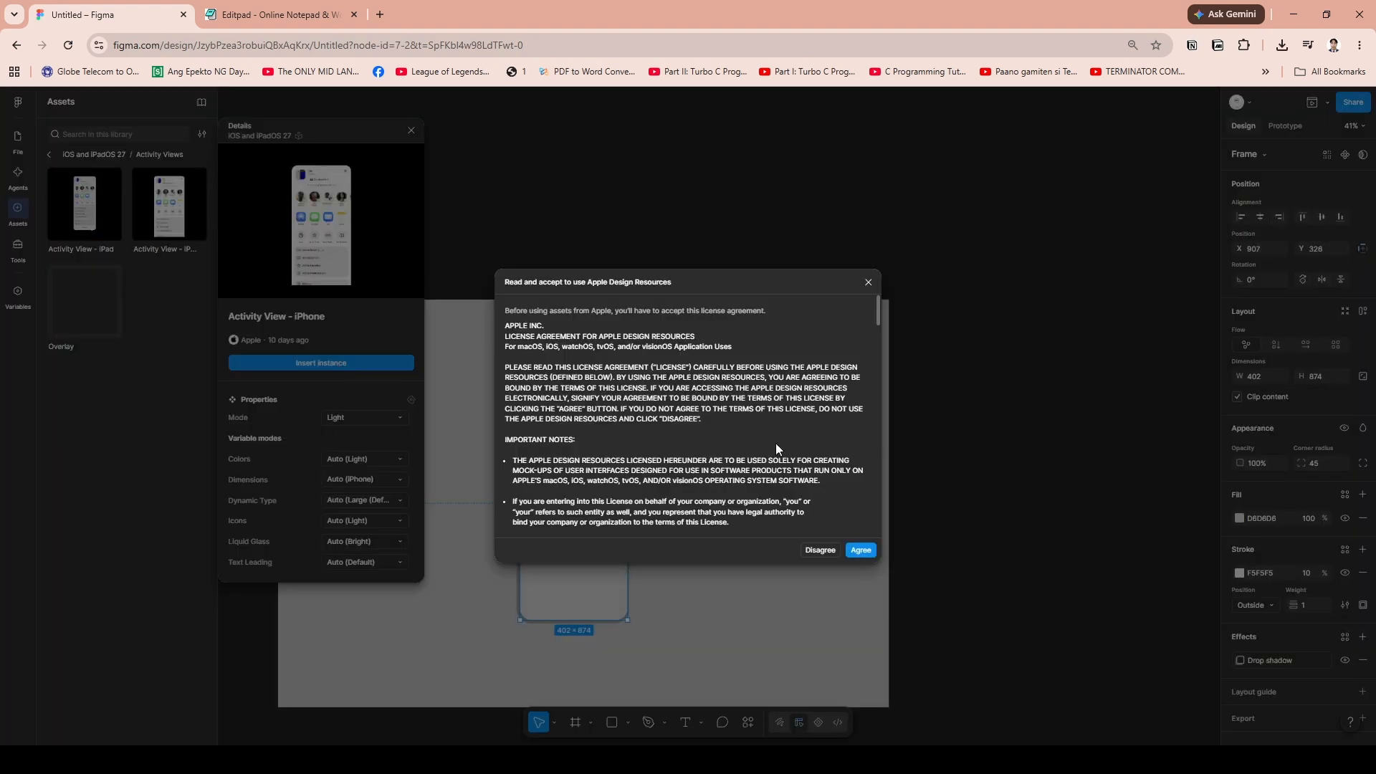
click(863, 551)
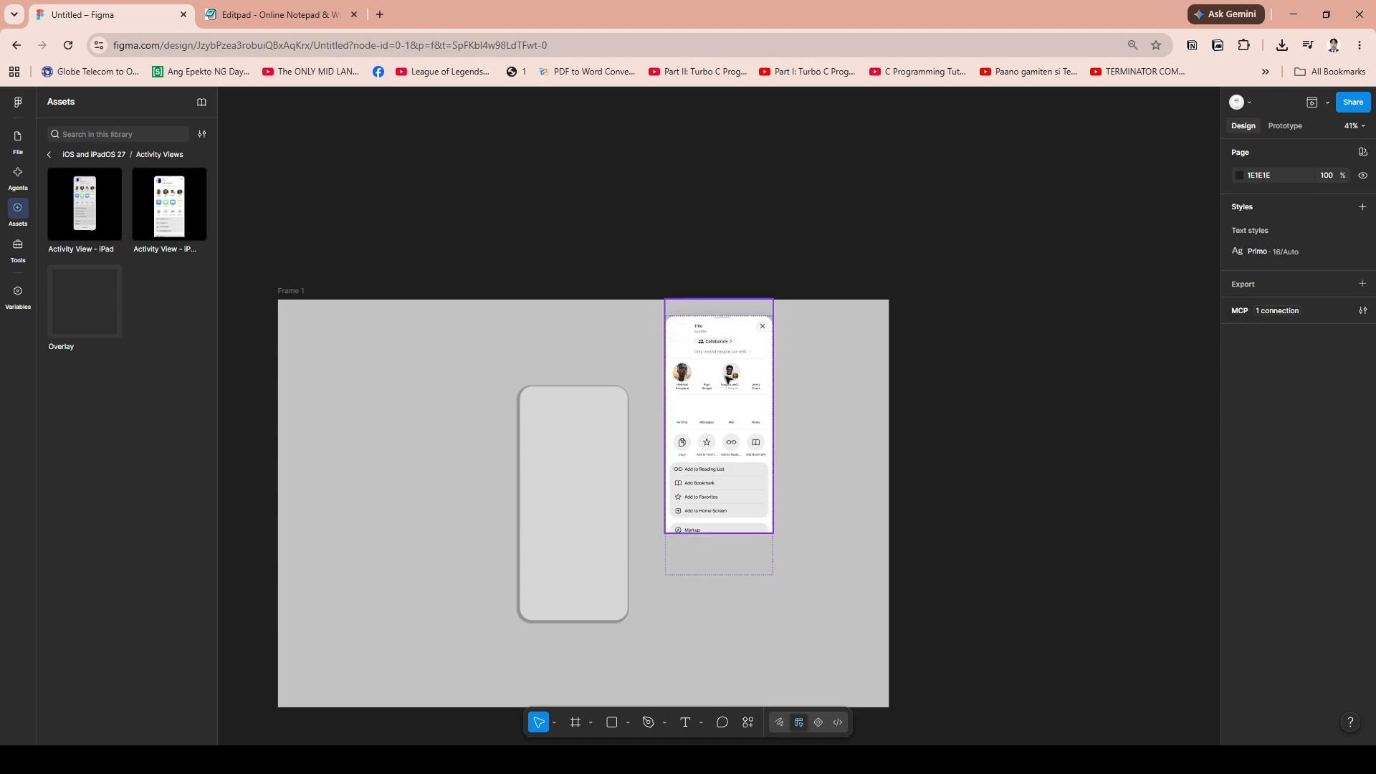
Move the Activity View instance into the iPhone frame, aligned with the phone's width, and leave nothing selected
drag(726, 371, 681, 439)
click(725, 466)
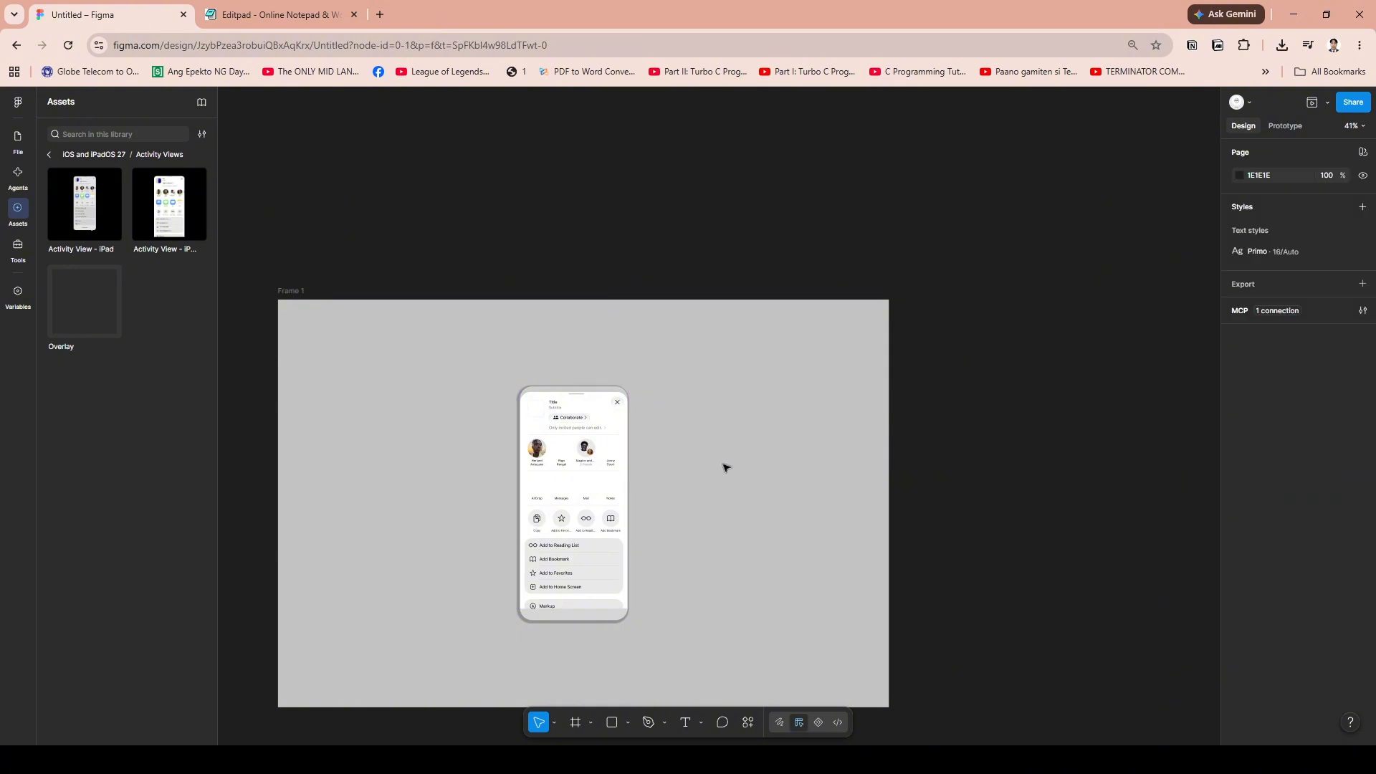
scroll(631, 495, up, 5)
scroll(579, 509, down, 2)
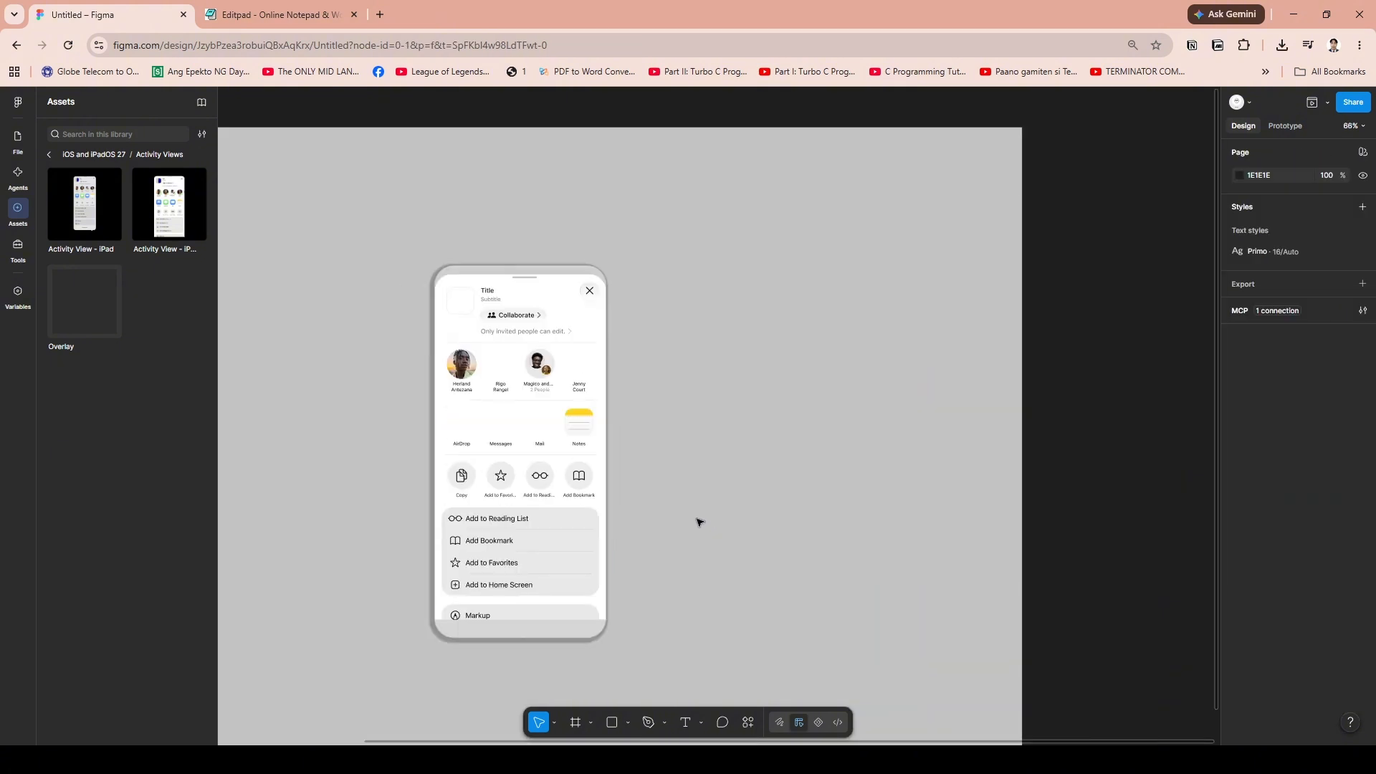
click(539, 506)
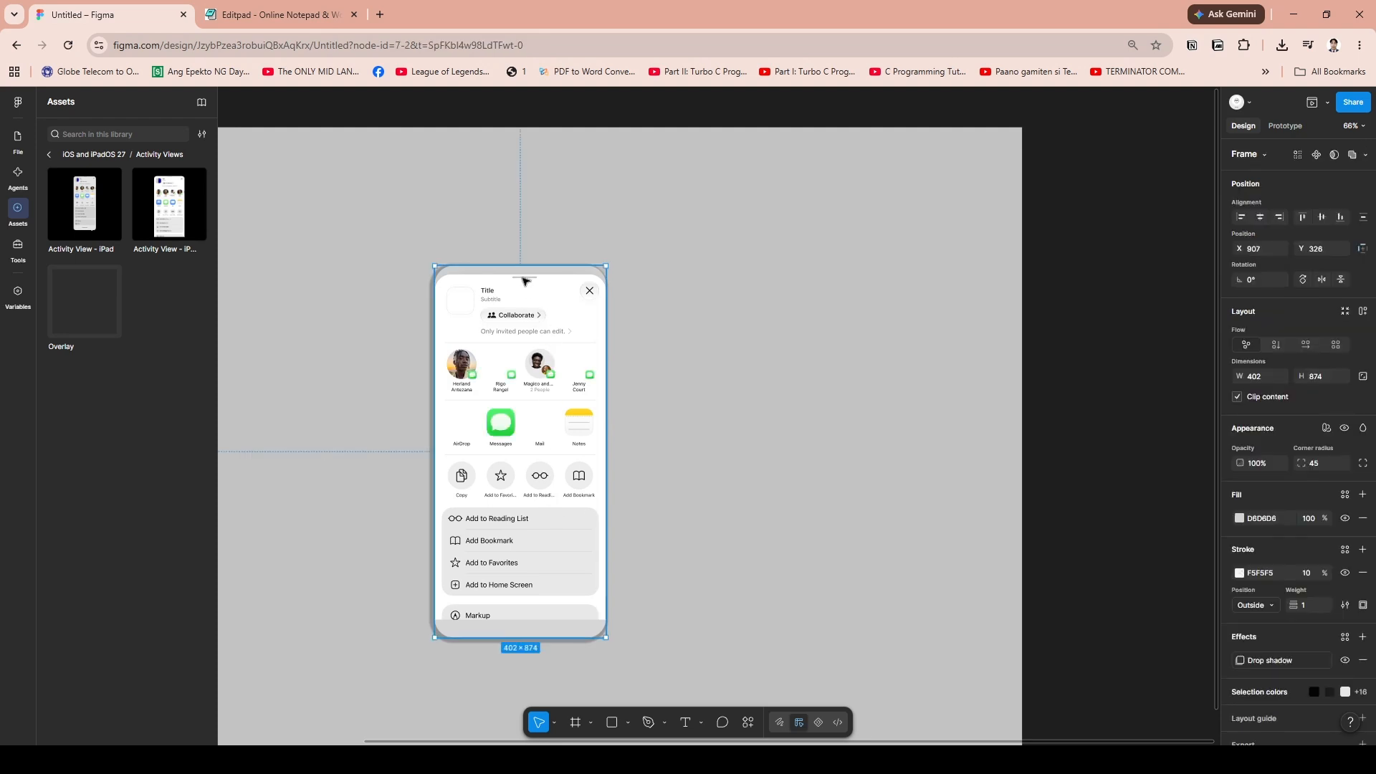
click(775, 391)
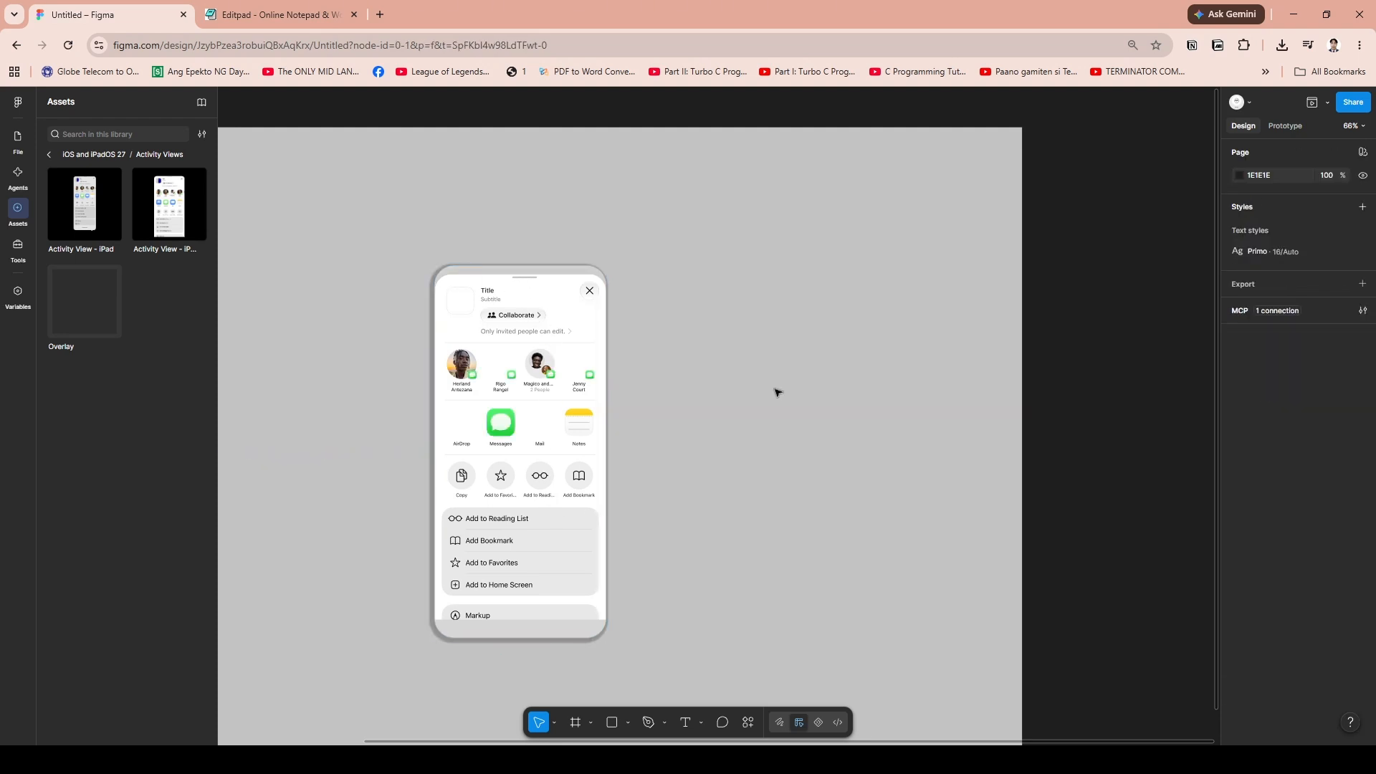